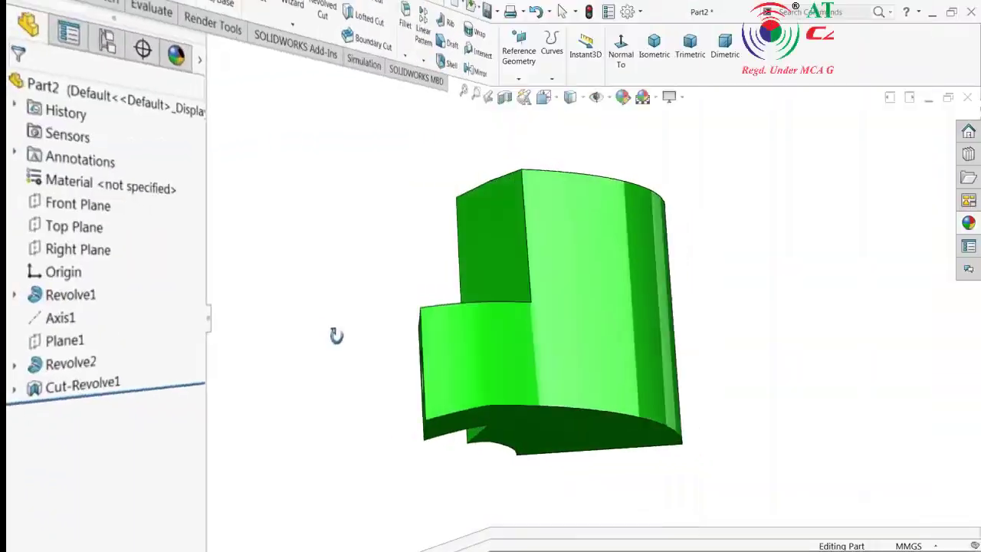
- Orbit and zoom the finished jaw block to inspect it from several angles
{"action": "mouse_move", "coordinate": [392, 356]}
{"action": "middle_mouse_down"}
{"action": "mouse_move", "coordinate": [442, 317]}
{"action": "mouse_move", "coordinate": [327, 361]}
{"action": "mouse_move", "coordinate": [354, 368]}
{"action": "mouse_move", "coordinate": [340, 351]}
{"action": "mouse_move", "coordinate": [340, 372]}
{"action": "middle_mouse_up"}
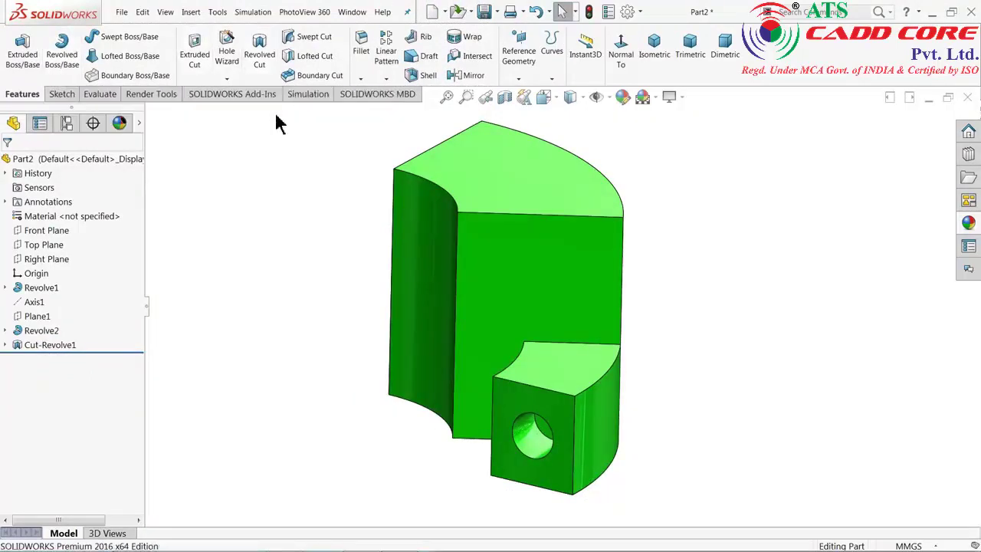
{"action": "mouse_move", "coordinate": [342, 282]}
{"action": "middle_mouse_down"}
{"action": "mouse_move", "coordinate": [329, 223]}
{"action": "mouse_move", "coordinate": [338, 281]}
{"action": "middle_mouse_up"}
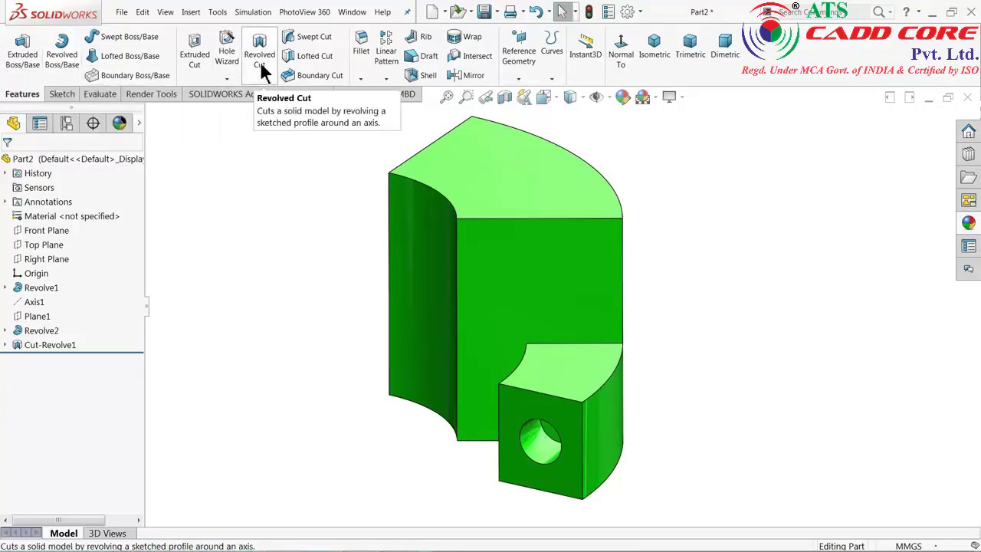
{"action": "mouse_move", "coordinate": [322, 283]}
{"action": "middle_mouse_down"}
{"action": "mouse_move", "coordinate": [363, 148]}
{"action": "mouse_move", "coordinate": [355, 210]}
{"action": "mouse_move", "coordinate": [317, 278]}
{"action": "mouse_move", "coordinate": [308, 270]}
{"action": "mouse_move", "coordinate": [344, 243]}
{"action": "mouse_move", "coordinate": [313, 243]}
{"action": "mouse_move", "coordinate": [315, 282]}
{"action": "mouse_move", "coordinate": [337, 261]}
{"action": "mouse_move", "coordinate": [321, 270]}
{"action": "middle_mouse_up"}
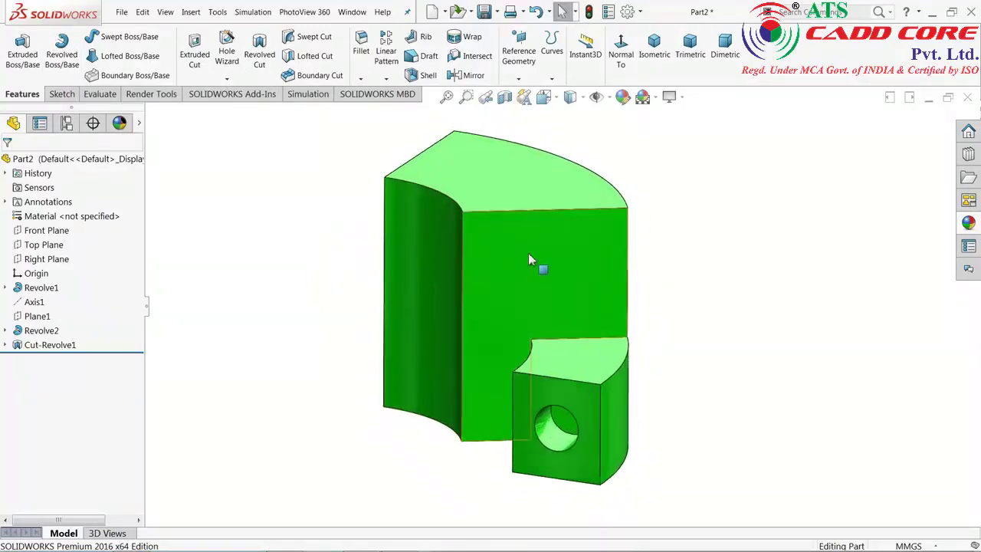
{"action": "scroll", "coordinate": [557, 258], "scroll_direction": "down", "scroll_amount": 1}
{"action": "middle_click_drag", "start_coordinate": [261, 274], "coordinate": [262, 284]}
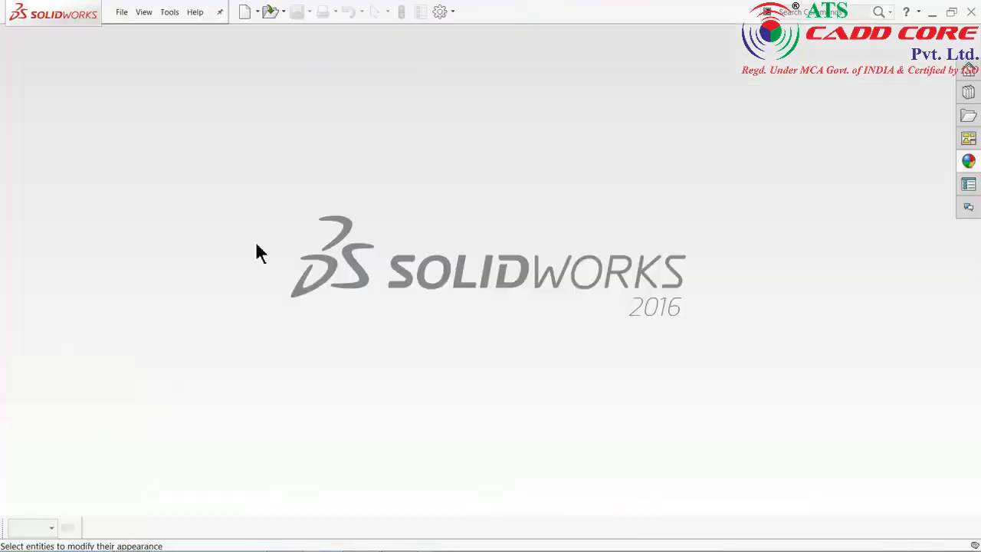
- Create a new part document with the Plain White background scene
{"action": "left_click", "coordinate": [121, 12]}
{"action": "left_click", "coordinate": [131, 33]}
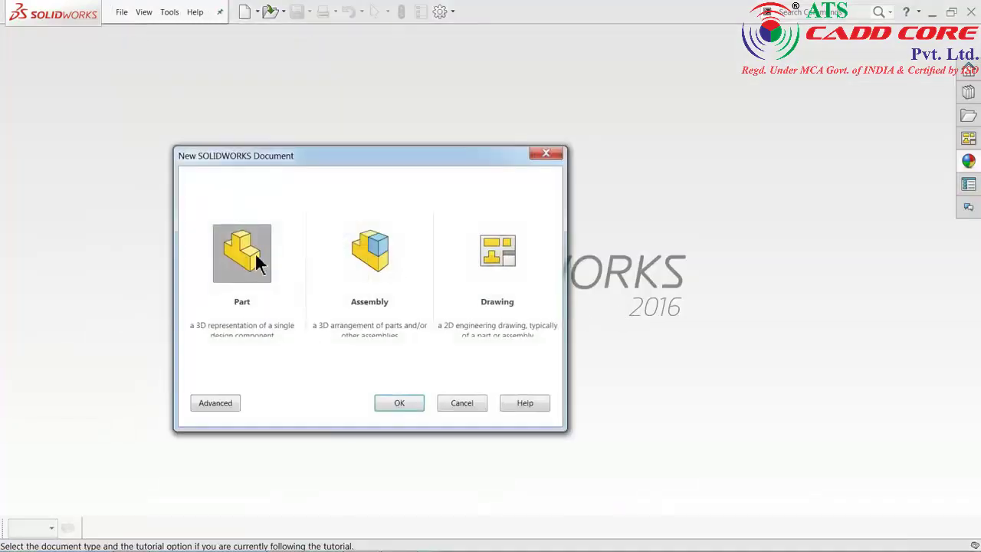
{"action": "left_click", "coordinate": [397, 408]}
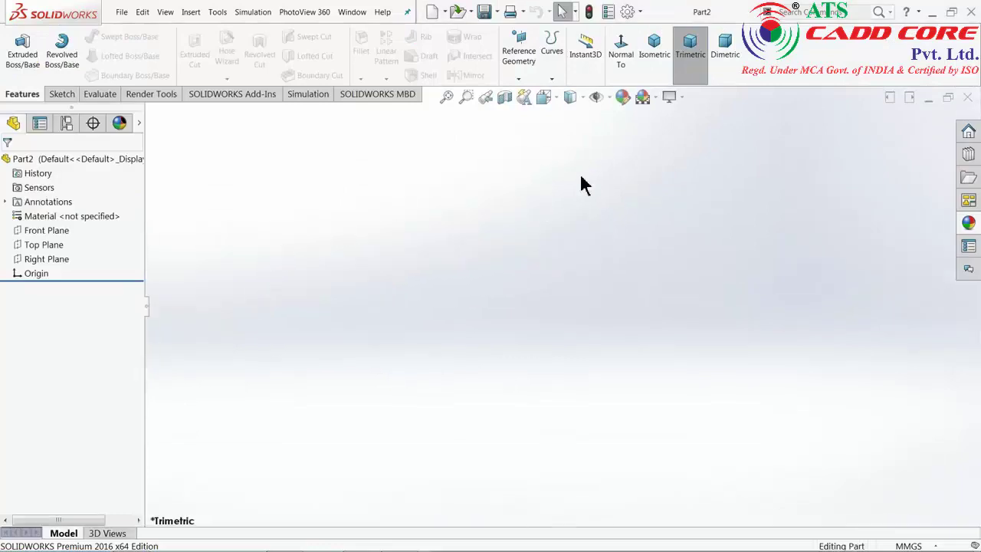
{"action": "left_click", "coordinate": [654, 99]}
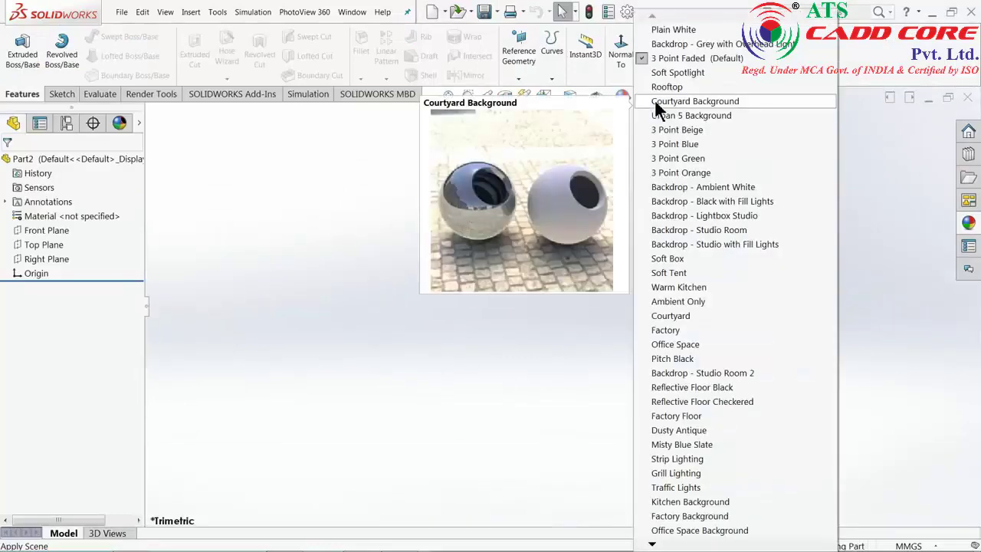
{"action": "left_click", "coordinate": [670, 30]}
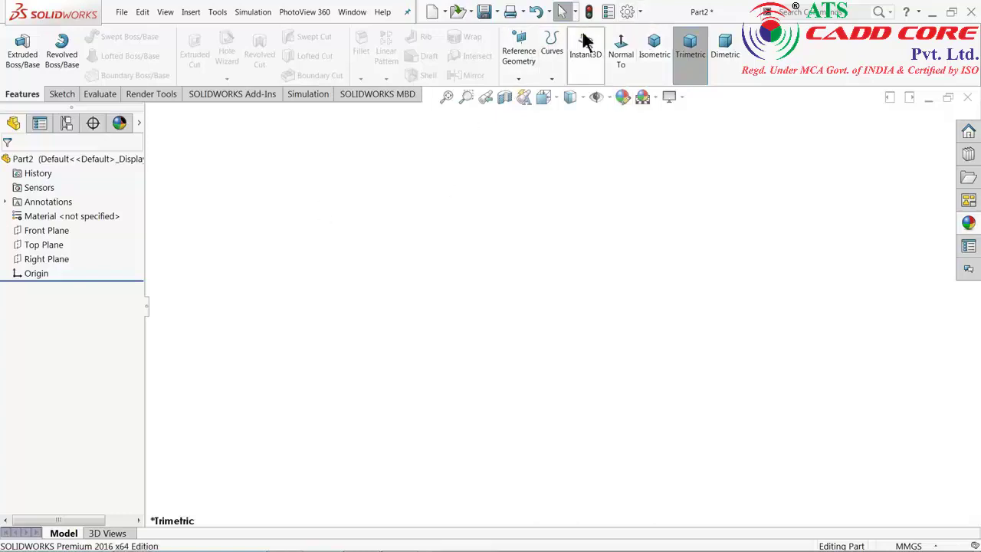
- Raise the document's shaded and wireframe image quality into the high range
{"action": "left_click", "coordinate": [628, 13]}
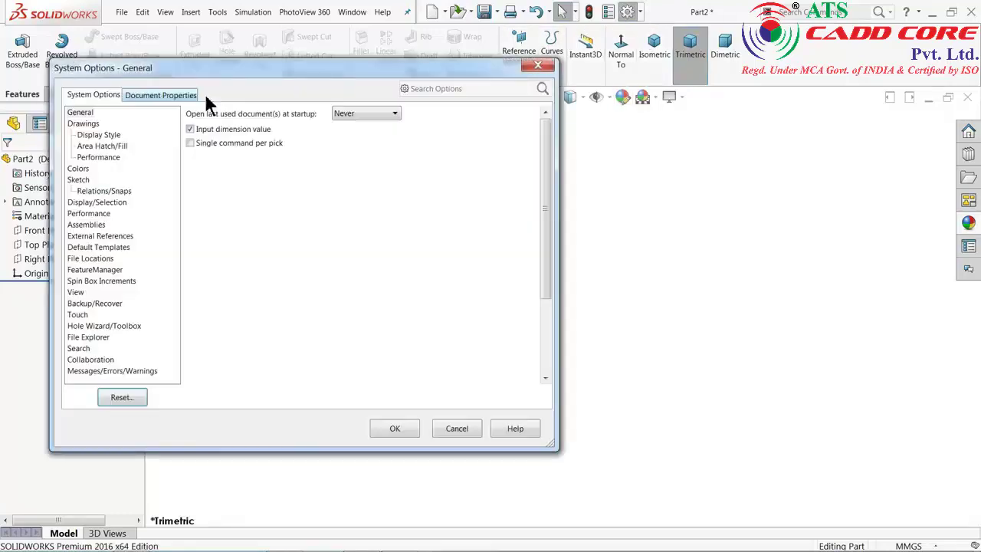
{"action": "left_click", "coordinate": [170, 95]}
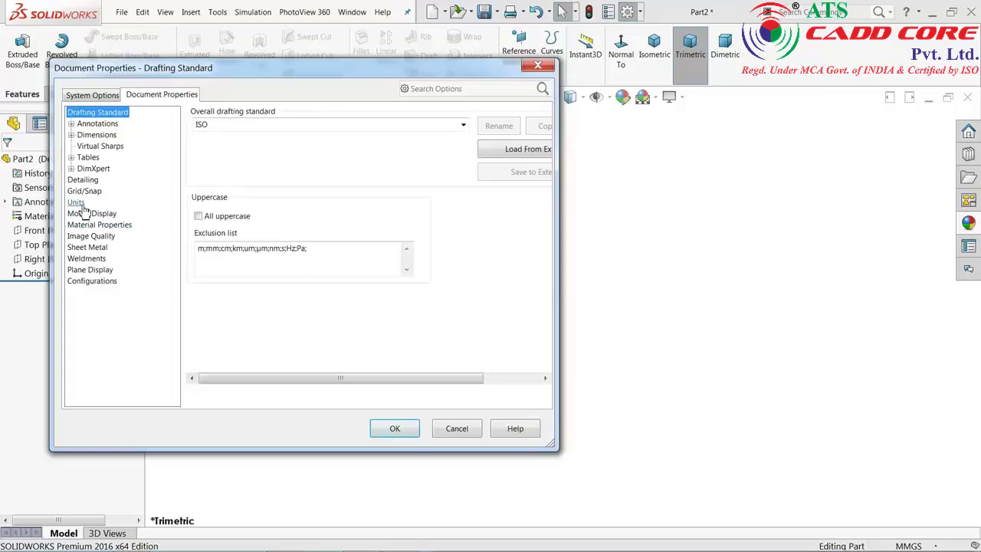
{"action": "left_click", "coordinate": [91, 236]}
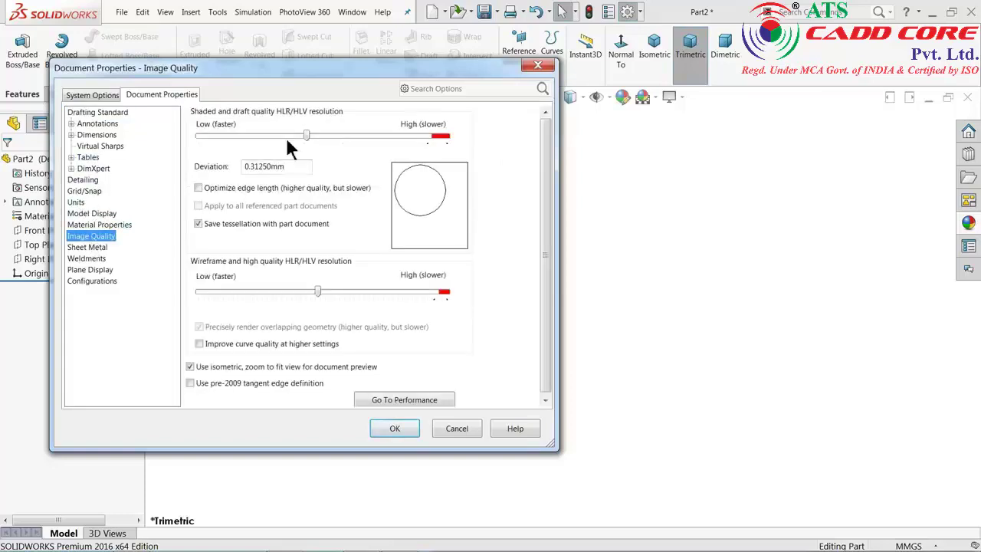
{"action": "left_click_drag", "start_coordinate": [308, 136], "coordinate": [445, 136]}
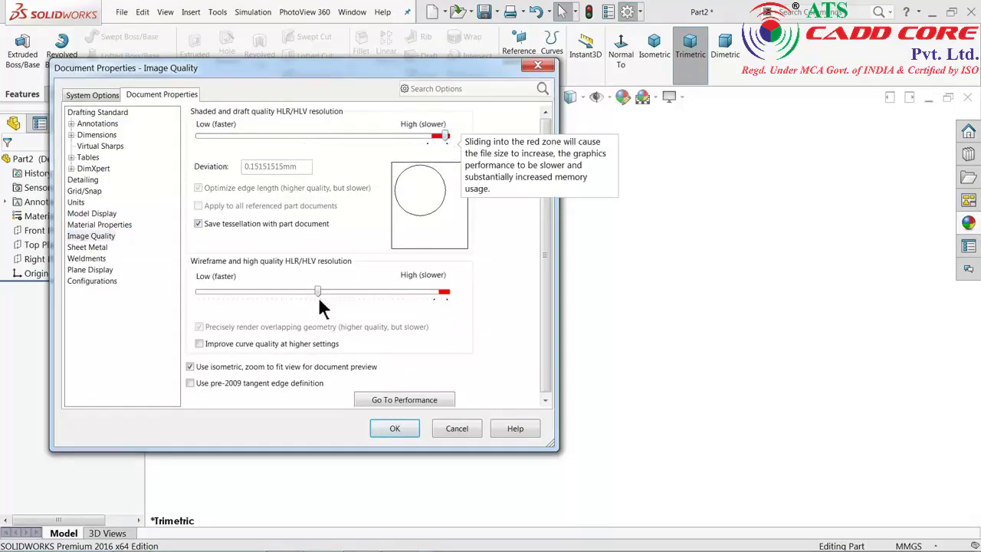
{"action": "left_click_drag", "start_coordinate": [319, 295], "coordinate": [454, 302]}
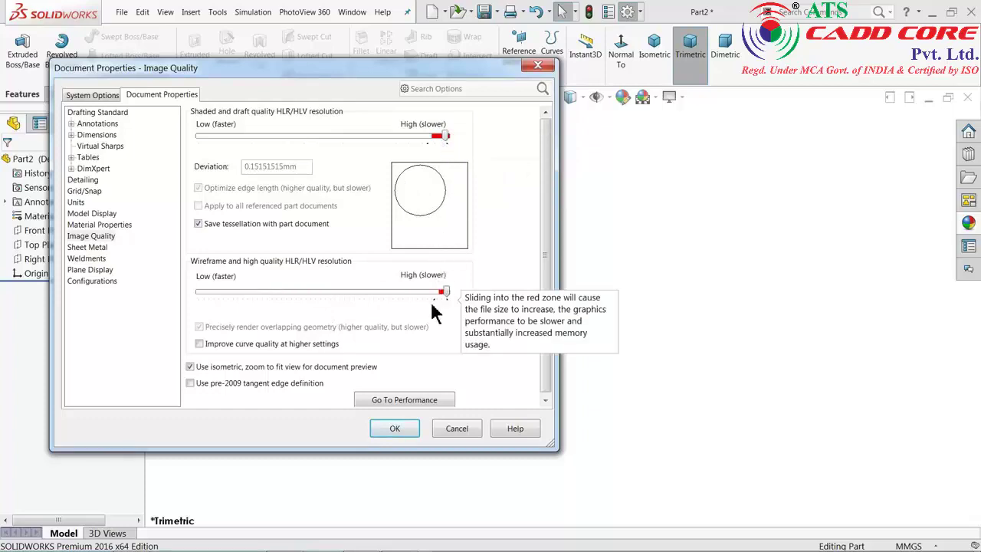
{"action": "left_click", "coordinate": [397, 430]}
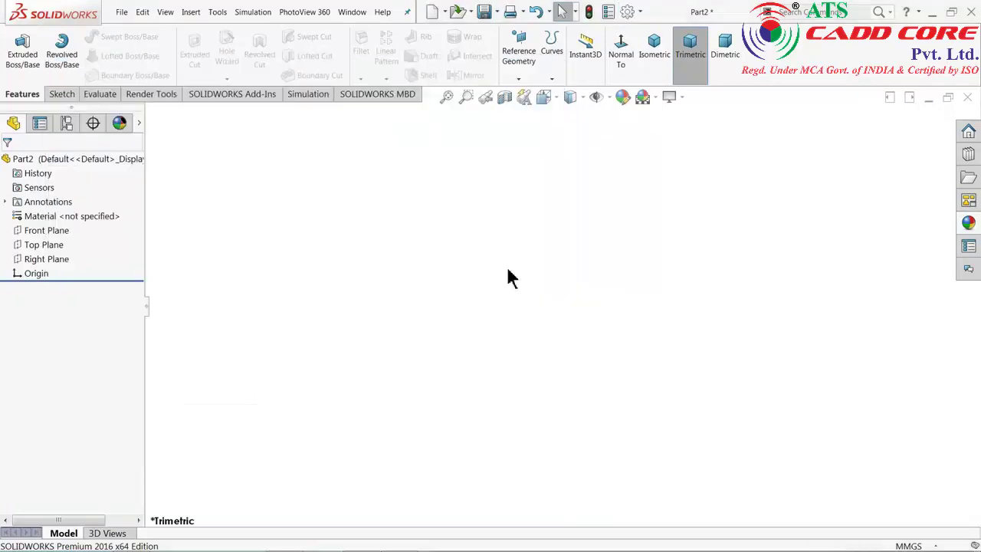
{"action": "left_click", "coordinate": [931, 13]}
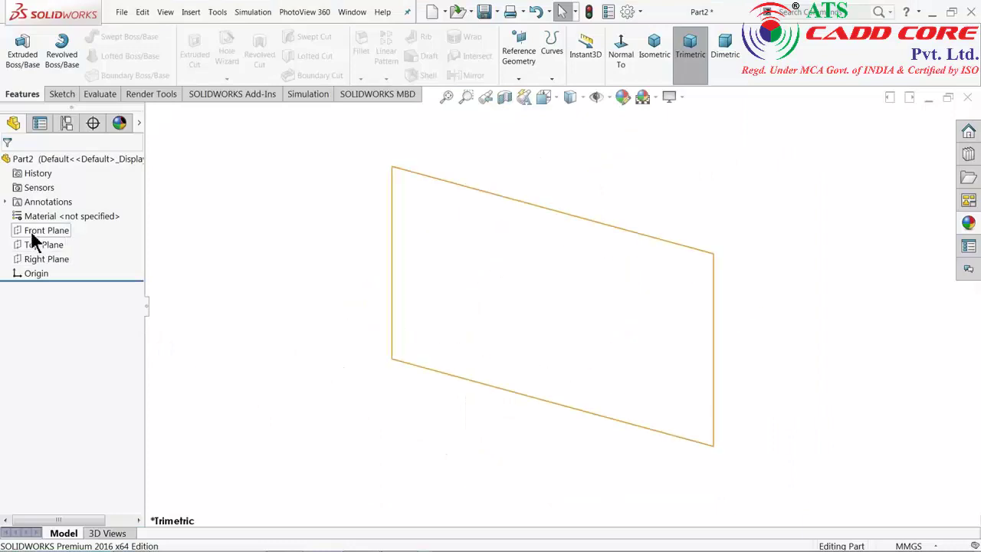
- Sketch a corner rectangle on the Right Plane beside the origin
{"action": "left_click", "coordinate": [61, 95]}
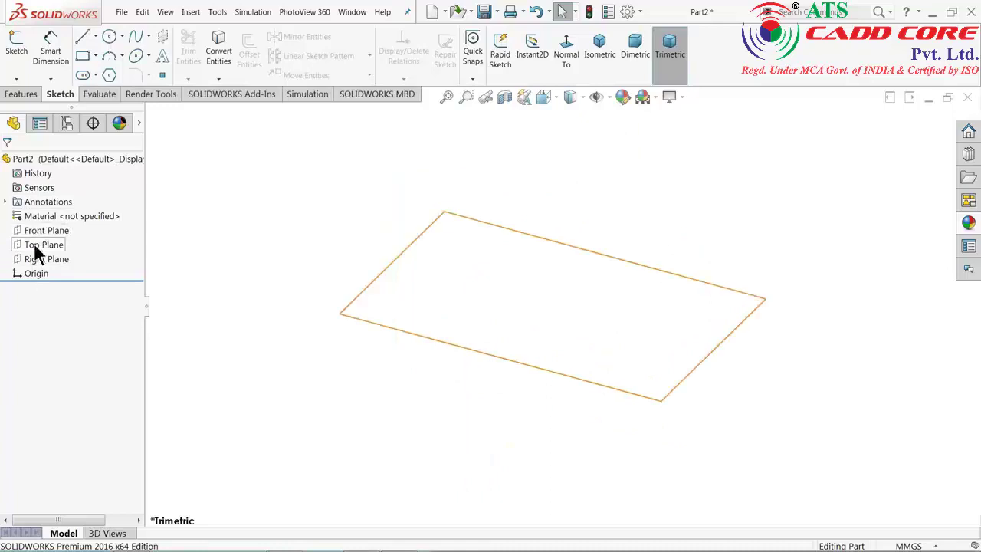
{"action": "left_click", "coordinate": [17, 46]}
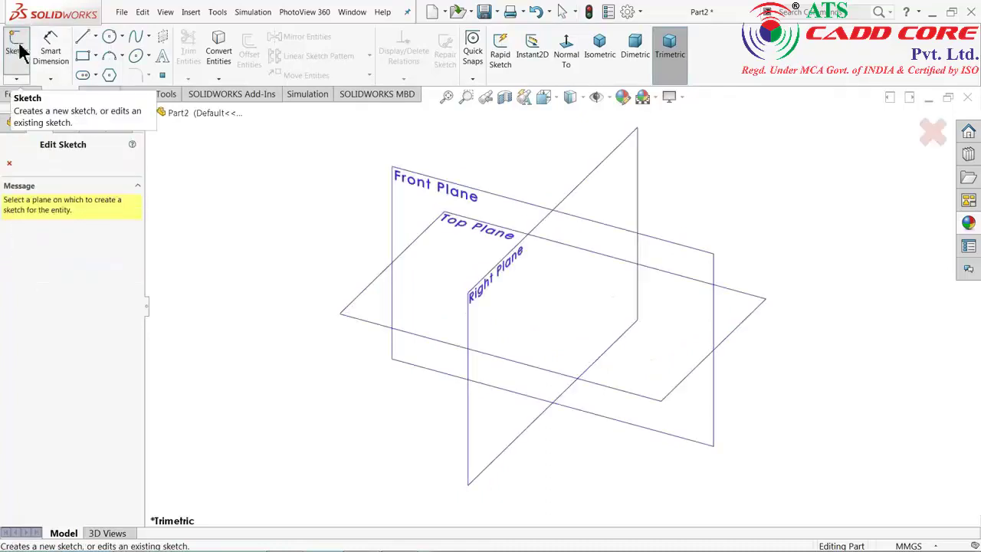
{"action": "left_click", "coordinate": [619, 161]}
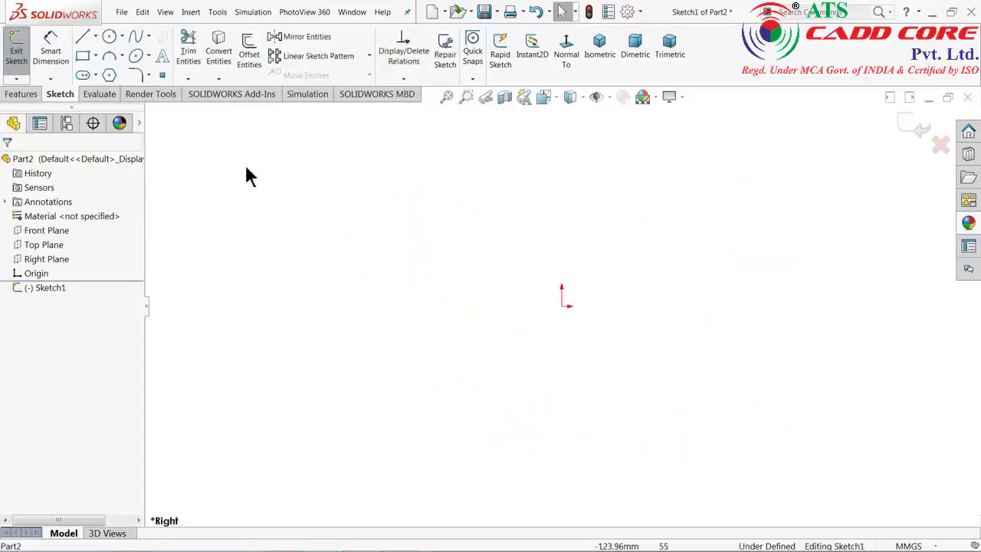
{"action": "left_click", "coordinate": [95, 56]}
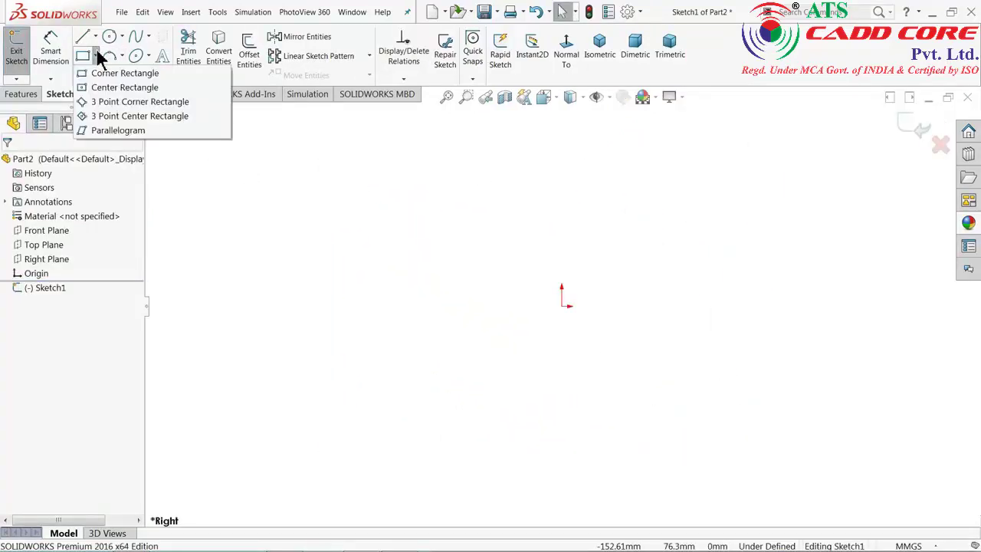
{"action": "left_click", "coordinate": [114, 75]}
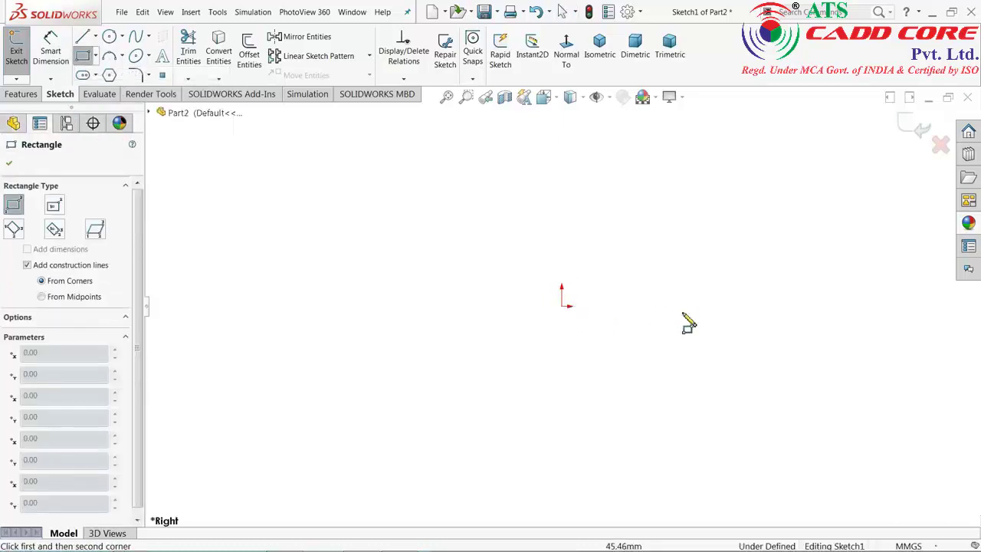
{"action": "left_click", "coordinate": [710, 306]}
{"action": "left_click", "coordinate": [833, 131]}
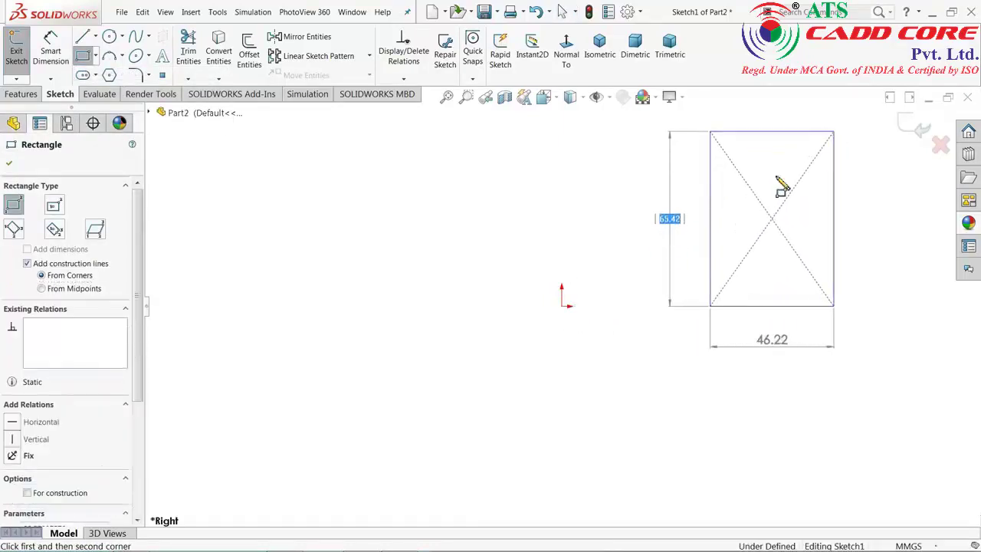
- Add a vertical centerline to the origin and a horizontal one to the rectangle's corner
{"action": "left_click", "coordinate": [96, 36]}
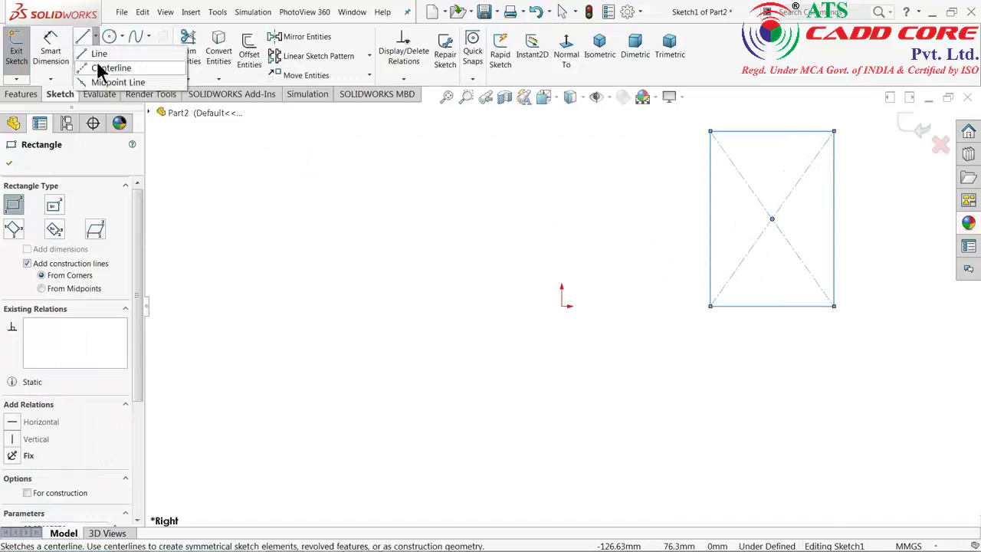
{"action": "left_click", "coordinate": [96, 62]}
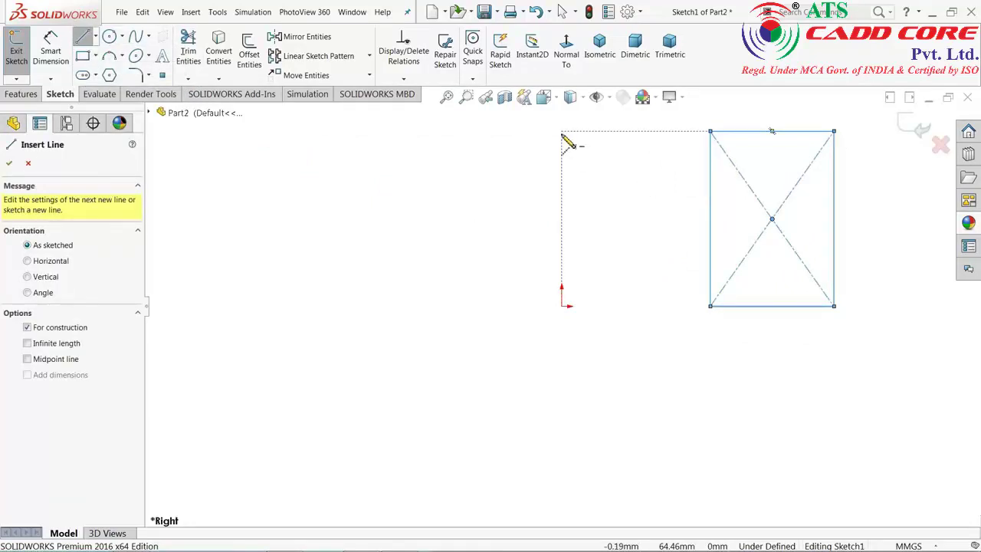
{"action": "left_click", "coordinate": [565, 158]}
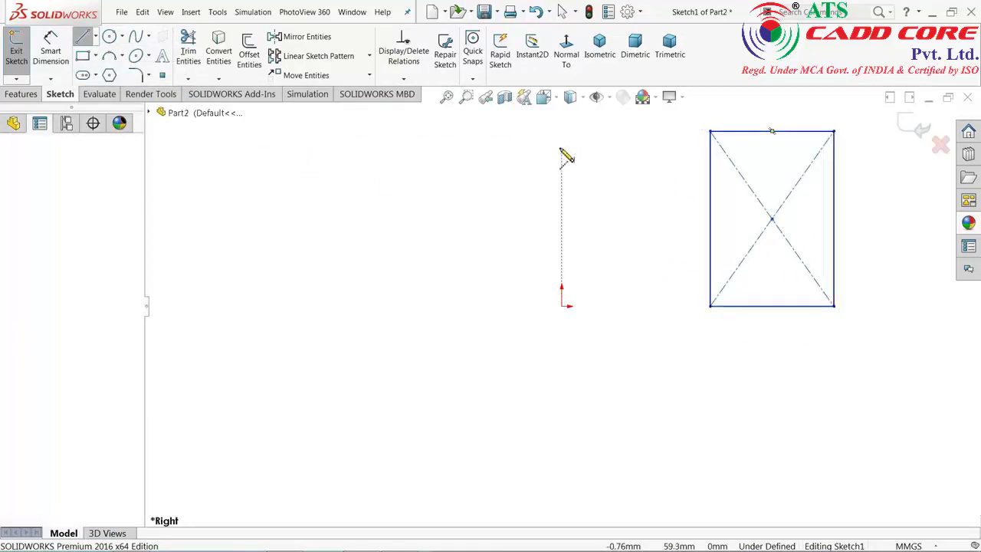
{"action": "left_click", "coordinate": [563, 305]}
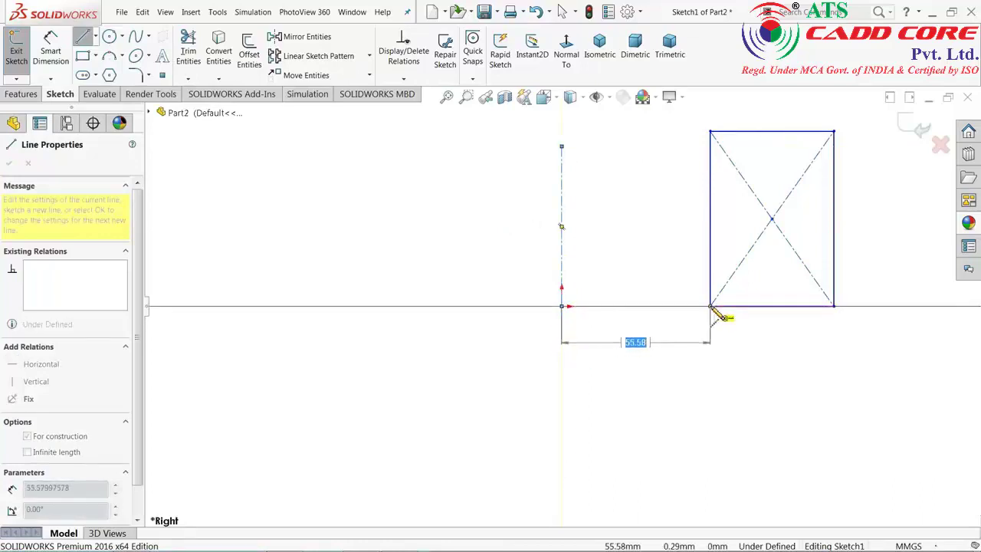
{"action": "left_click", "coordinate": [715, 307]}
{"action": "right_click", "coordinate": [658, 259]}
{"action": "left_click", "coordinate": [690, 263]}
{"action": "scroll", "coordinate": [735, 269], "scroll_direction": "down", "scroll_amount": 2}
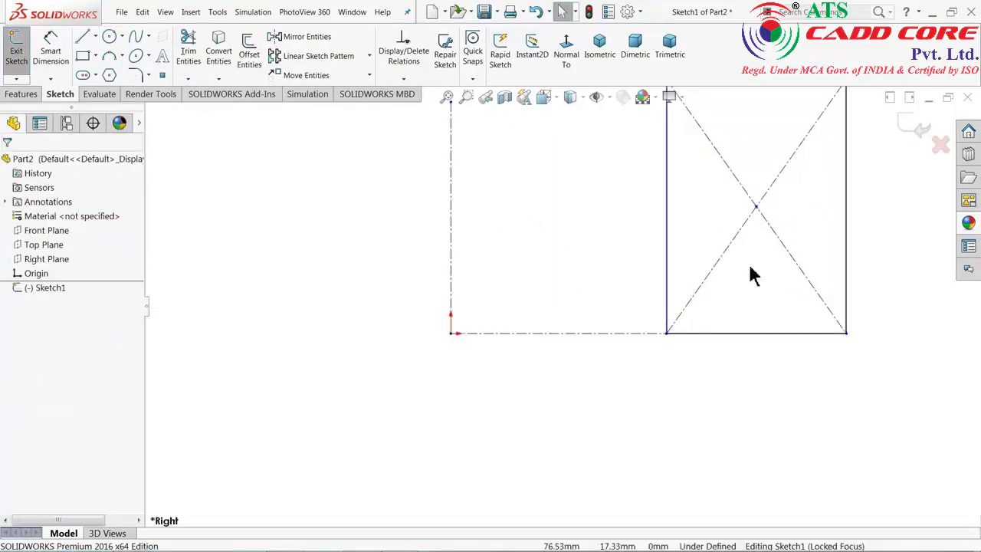
{"action": "scroll", "coordinate": [660, 314], "scroll_direction": "up", "scroll_amount": 2}
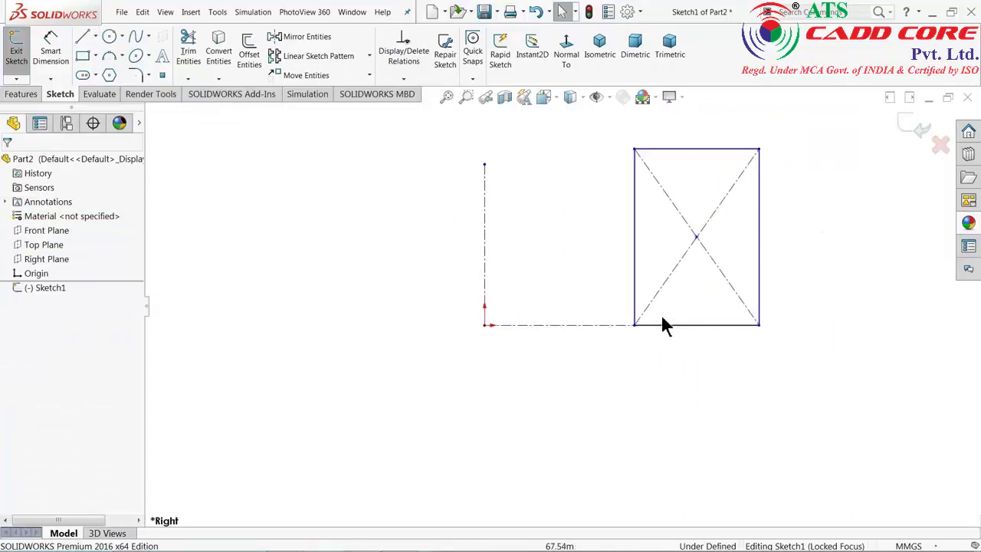
{"action": "scroll", "coordinate": [681, 192], "scroll_direction": "down", "scroll_amount": 2}
{"action": "left_click", "coordinate": [51, 61]}
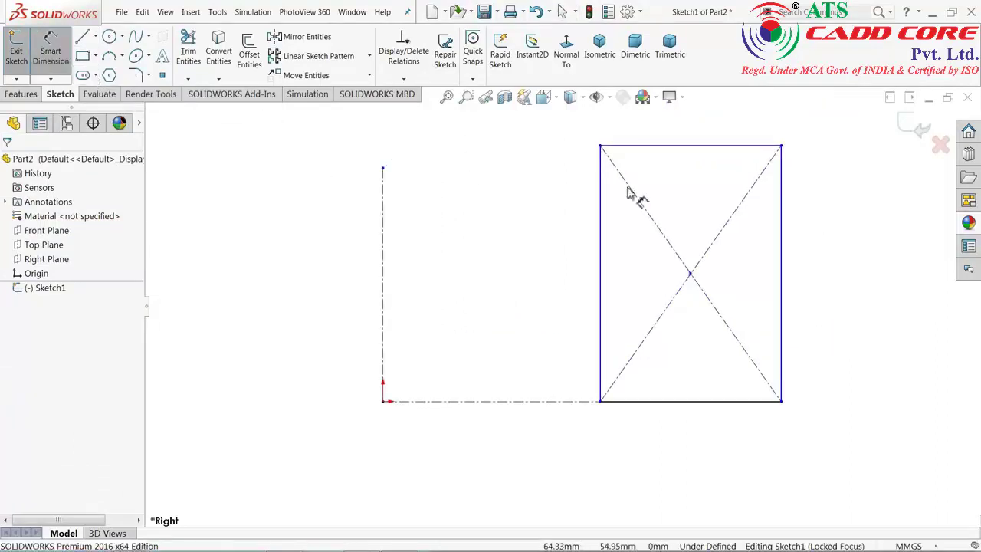
- Dimension the rectangle 80 high and 55 wide (entered as 100-45)
{"action": "left_click", "coordinate": [783, 258]}
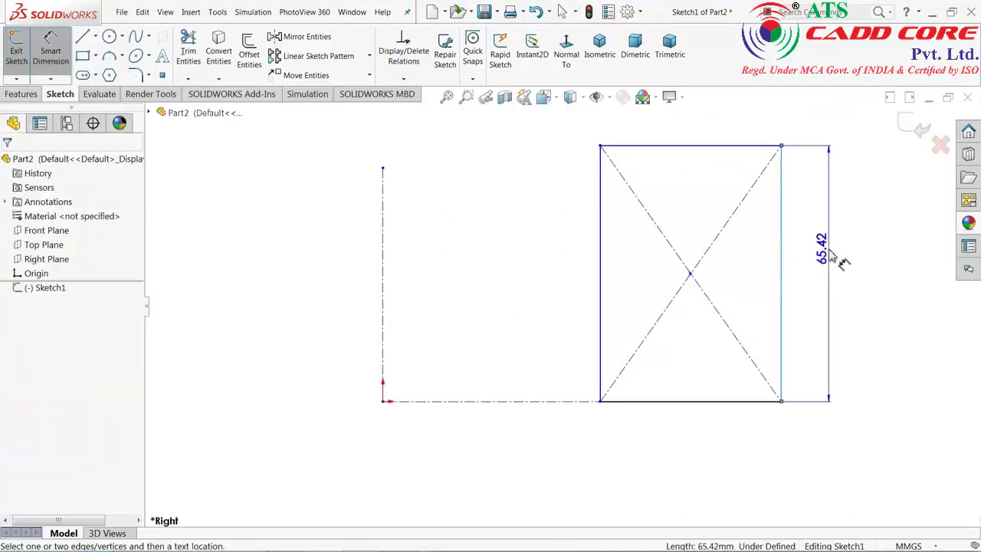
{"action": "left_click", "coordinate": [832, 259]}
{"action": "type", "text": "80"}
{"action": "left_click", "coordinate": [751, 254]}
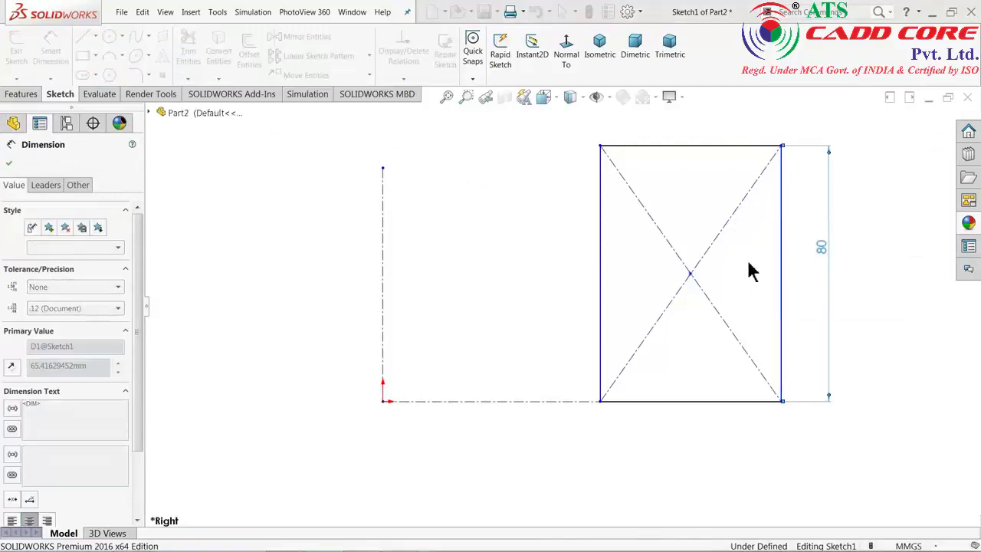
{"action": "left_click", "coordinate": [687, 408]}
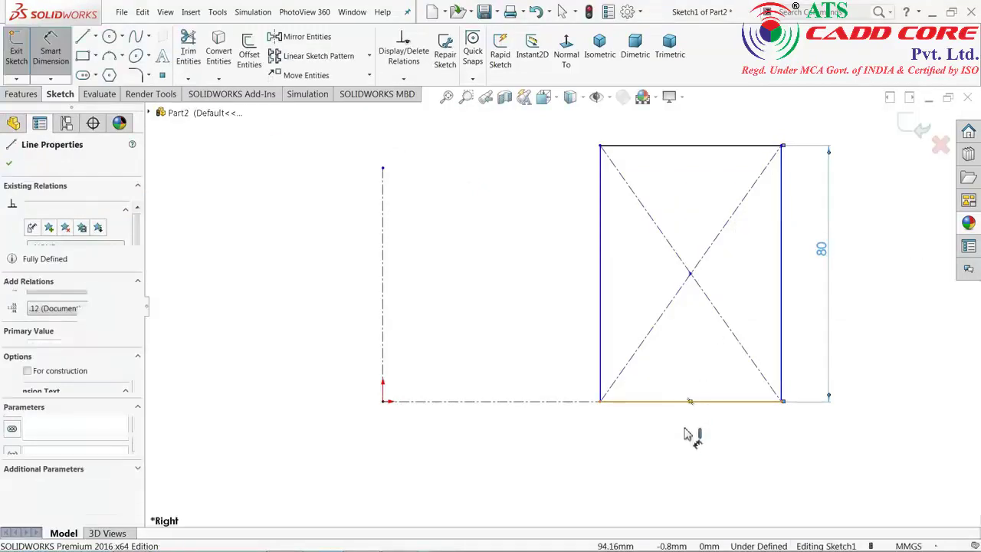
{"action": "left_click", "coordinate": [686, 436]}
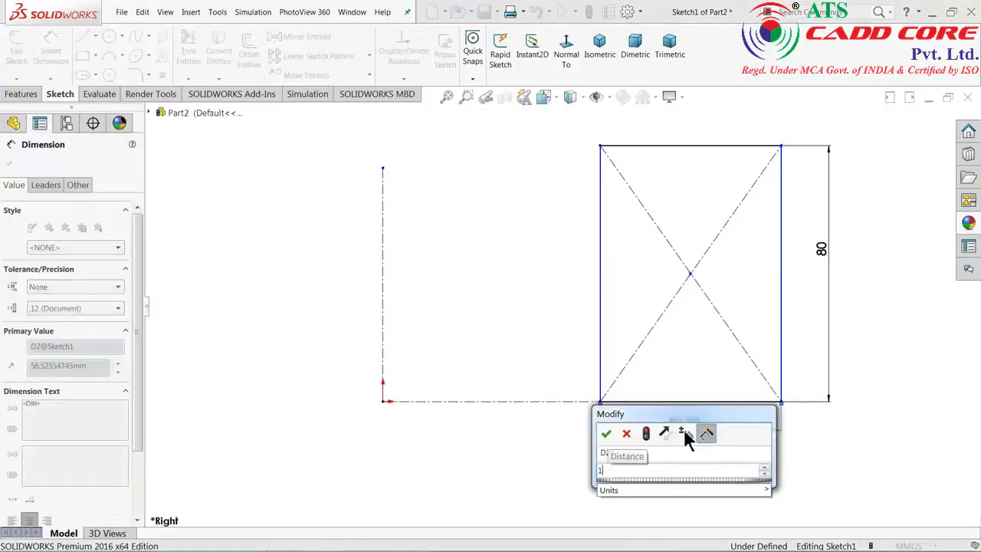
{"action": "type", "text": "100-45"}
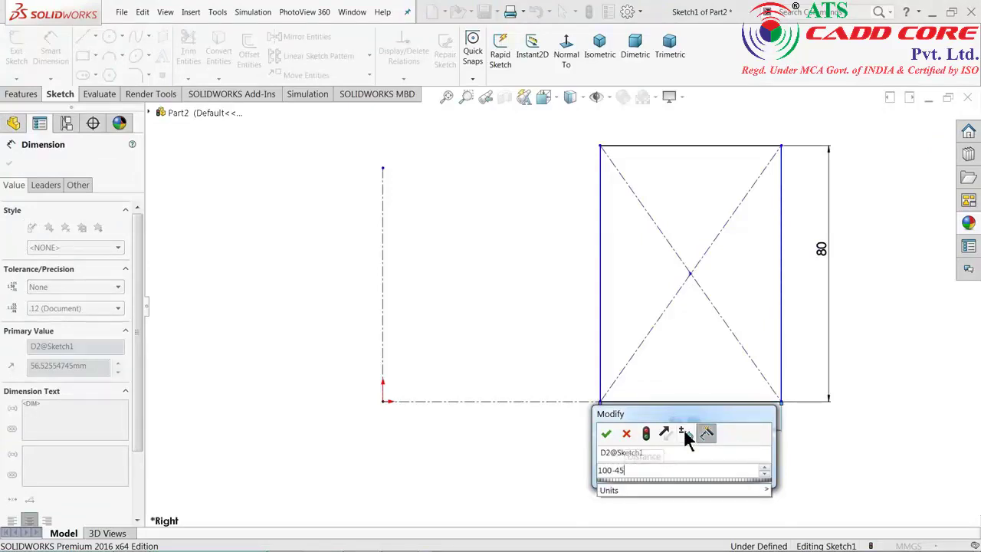
{"action": "key", "text": "Return"}
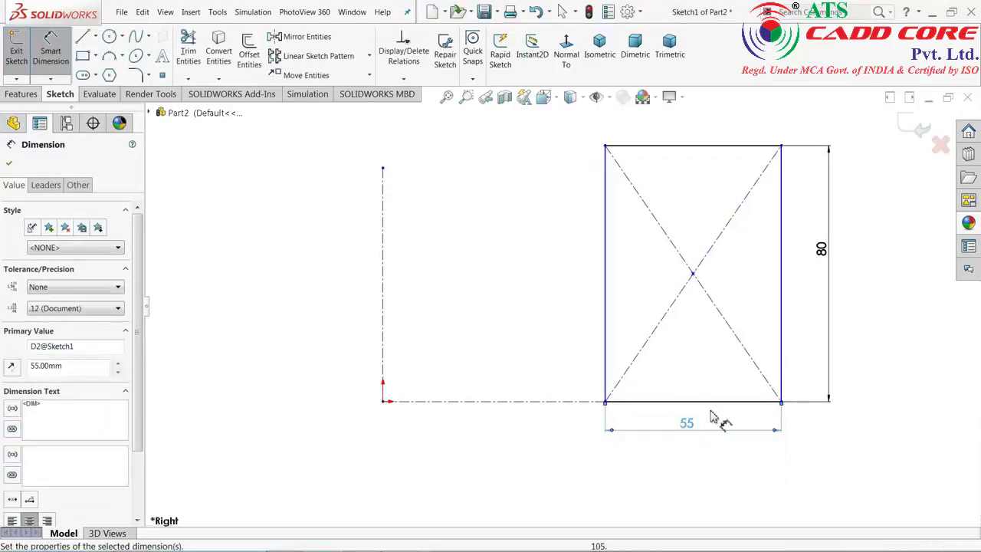
- Set the rectangle 100 from the origin, exit the sketch and view it isometrically
{"action": "left_click_drag", "start_coordinate": [594, 383], "coordinate": [398, 428]}
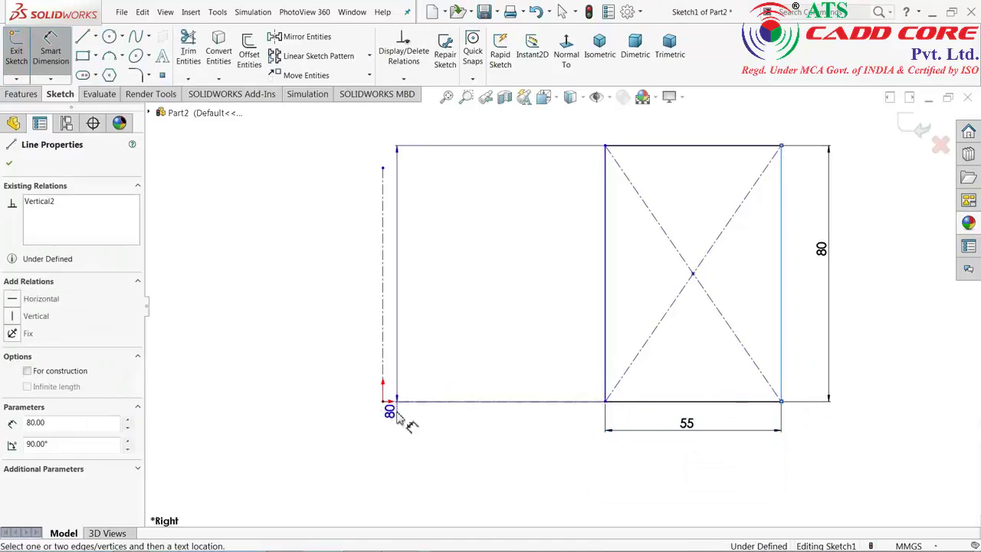
{"action": "left_click", "coordinate": [383, 400]}
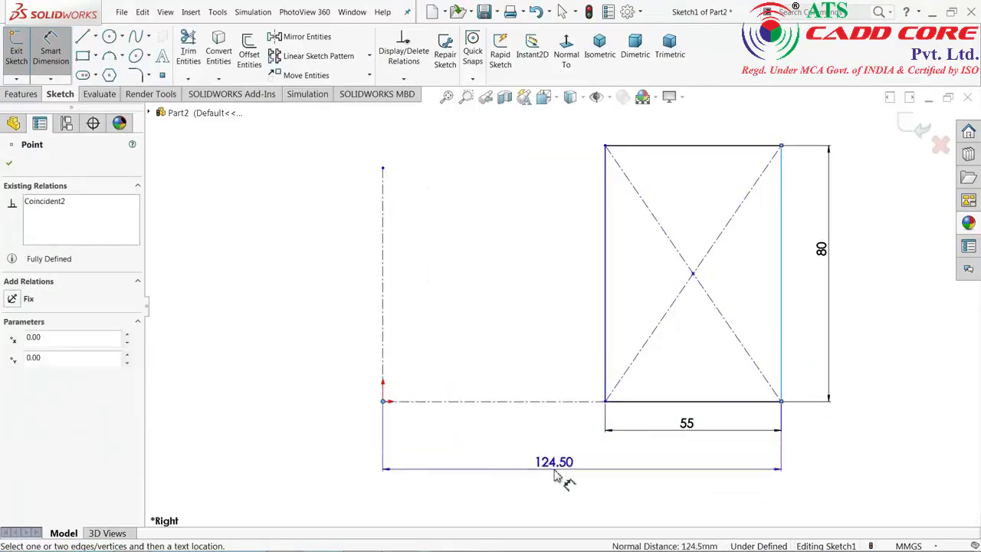
{"action": "left_click", "coordinate": [563, 472]}
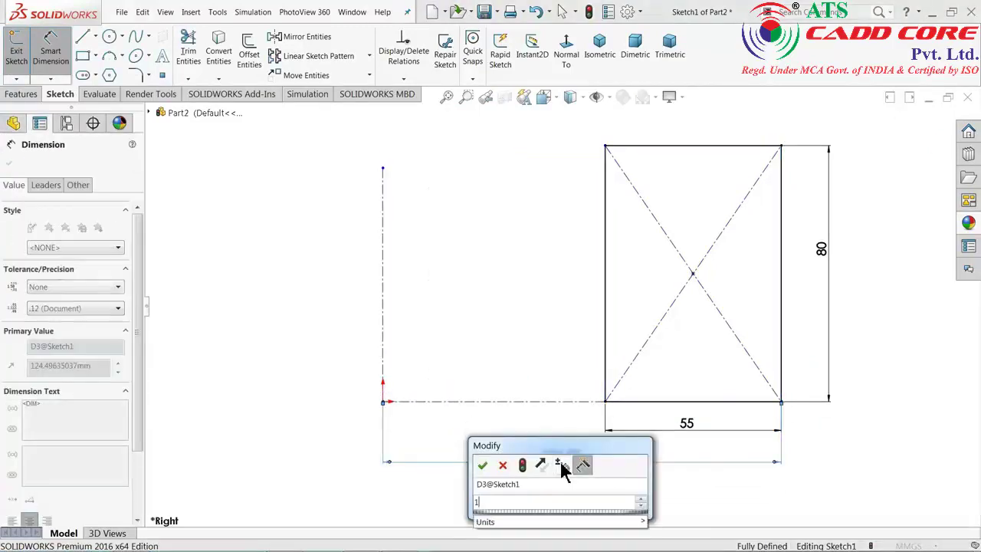
{"action": "left_click", "coordinate": [481, 467]}
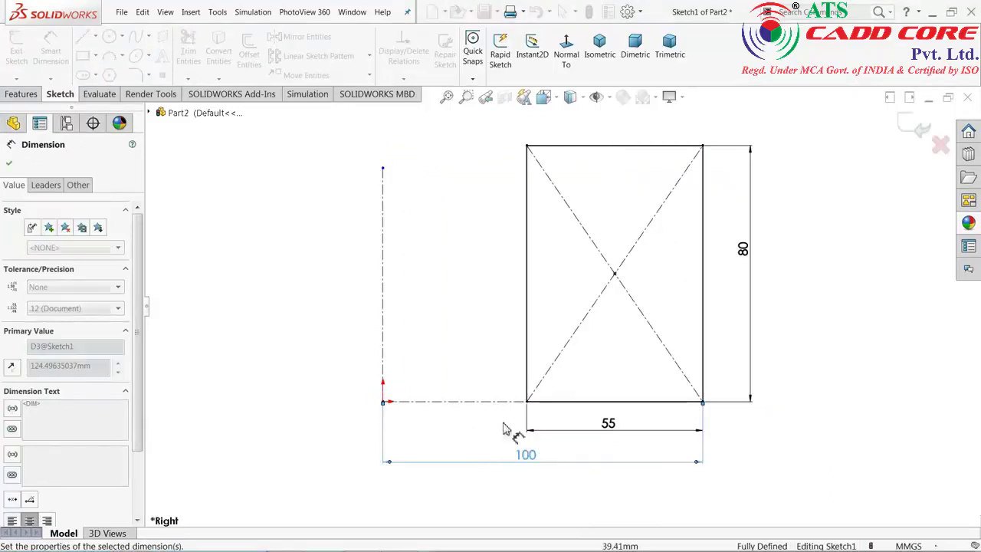
{"action": "left_click", "coordinate": [912, 131]}
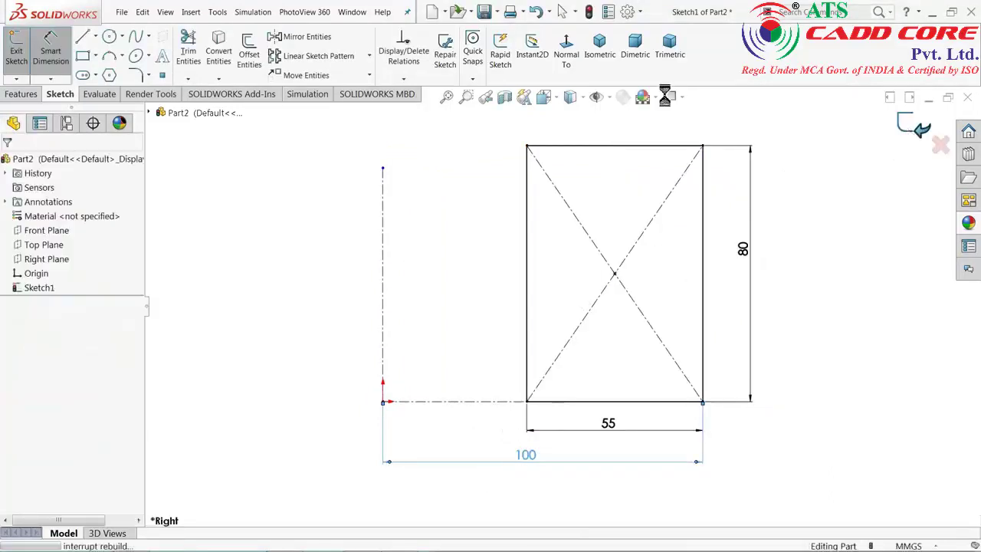
{"action": "left_click", "coordinate": [602, 65]}
{"action": "left_click", "coordinate": [603, 65]}
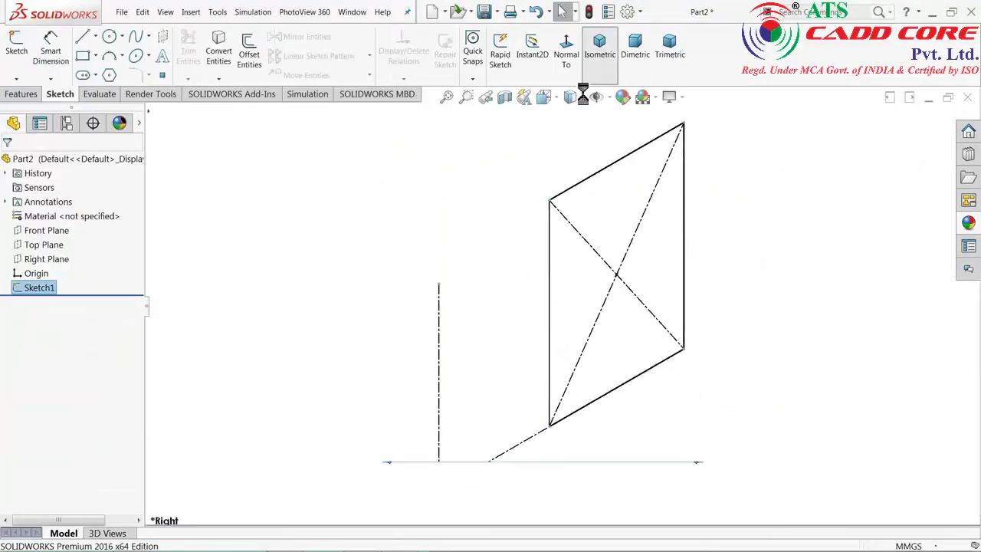
{"action": "left_click", "coordinate": [21, 94]}
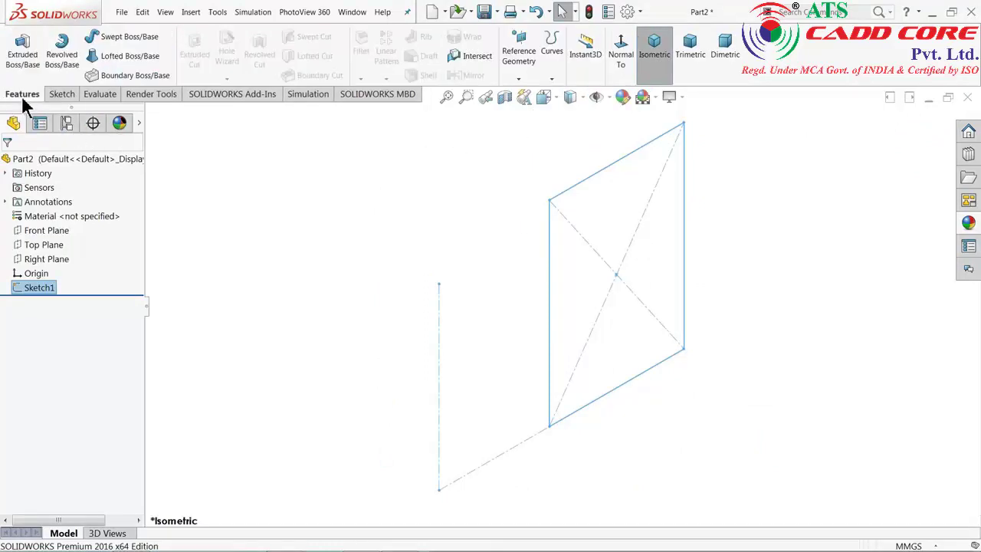
- Start a revolve about the centreline and set its angle to 60°
{"action": "left_click", "coordinate": [69, 66]}
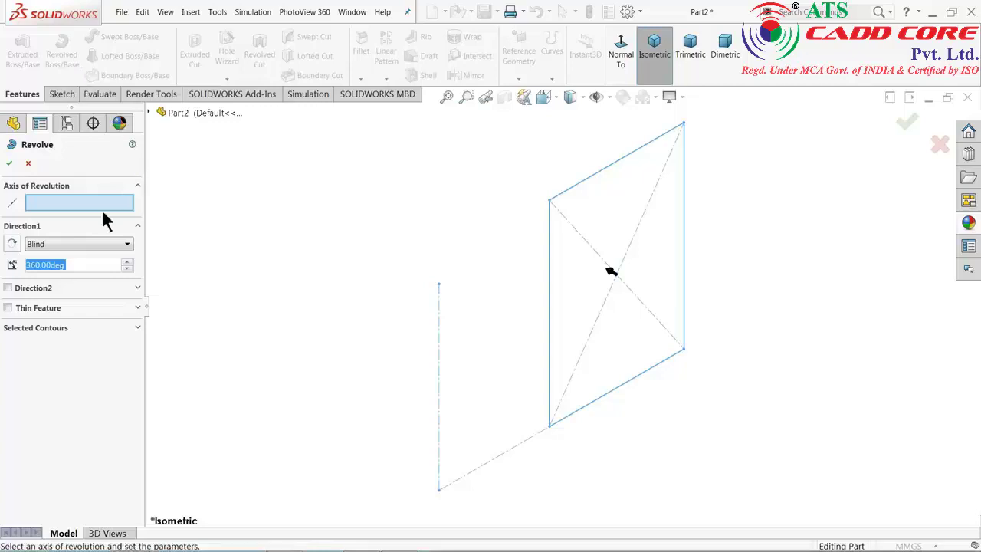
{"action": "left_click", "coordinate": [440, 331]}
{"action": "scroll", "coordinate": [519, 291], "scroll_direction": "up", "scroll_amount": 3}
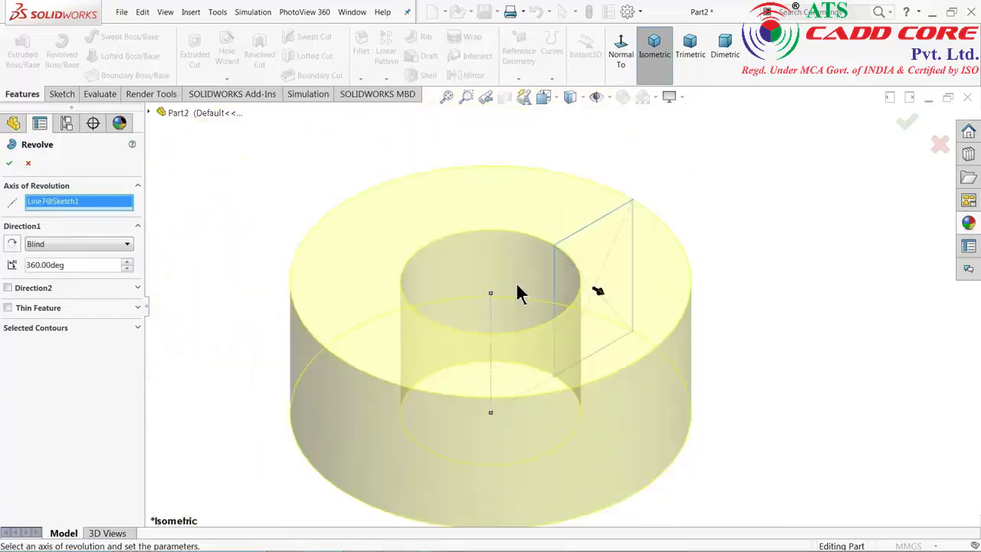
{"action": "scroll", "coordinate": [517, 393], "scroll_direction": "down", "scroll_amount": 3}
{"action": "scroll", "coordinate": [525, 322], "scroll_direction": "down", "scroll_amount": 2}
{"action": "scroll", "coordinate": [551, 230], "scroll_direction": "up", "scroll_amount": 3}
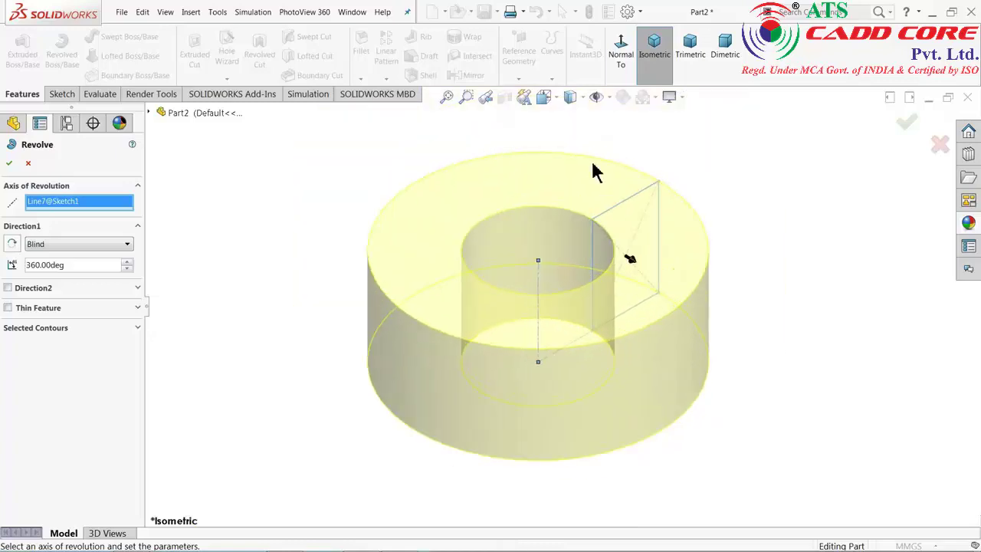
{"action": "scroll", "coordinate": [542, 260], "scroll_direction": "down", "scroll_amount": 1}
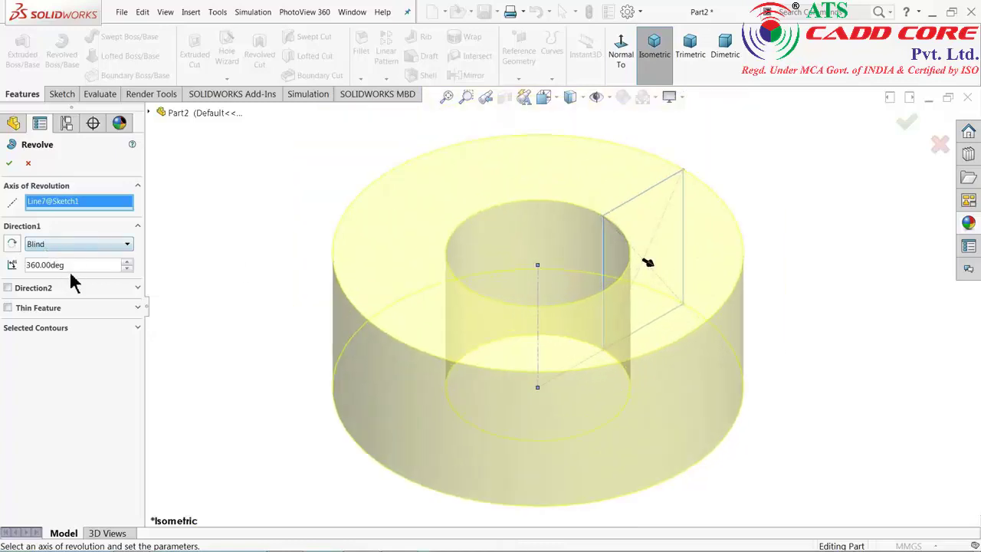
{"action": "left_click_drag", "start_coordinate": [67, 264], "coordinate": [26, 264]}
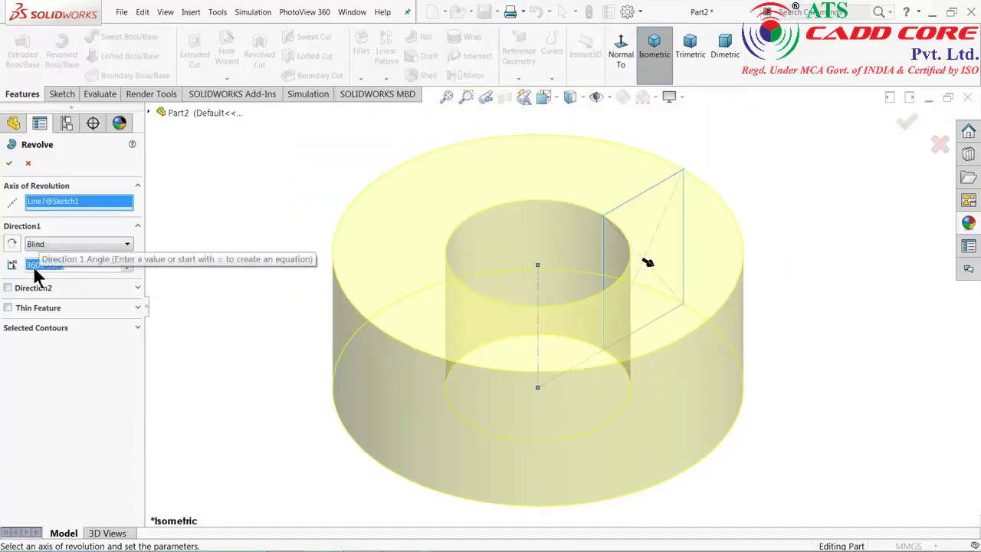
{"action": "type", "text": "60"}
{"action": "key", "text": "Return"}
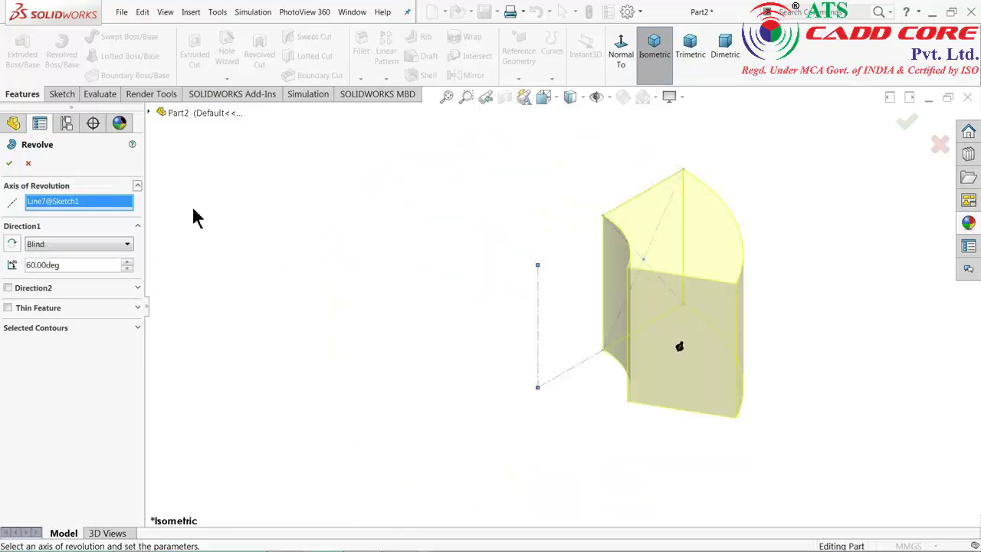
- Inspect the wedge preview, keep Direction 2 off, and accept the revolve
{"action": "mouse_move", "coordinate": [272, 265]}
{"action": "middle_mouse_down"}
{"action": "mouse_move", "coordinate": [309, 252]}
{"action": "mouse_move", "coordinate": [359, 258]}
{"action": "mouse_move", "coordinate": [279, 262]}
{"action": "middle_mouse_up"}
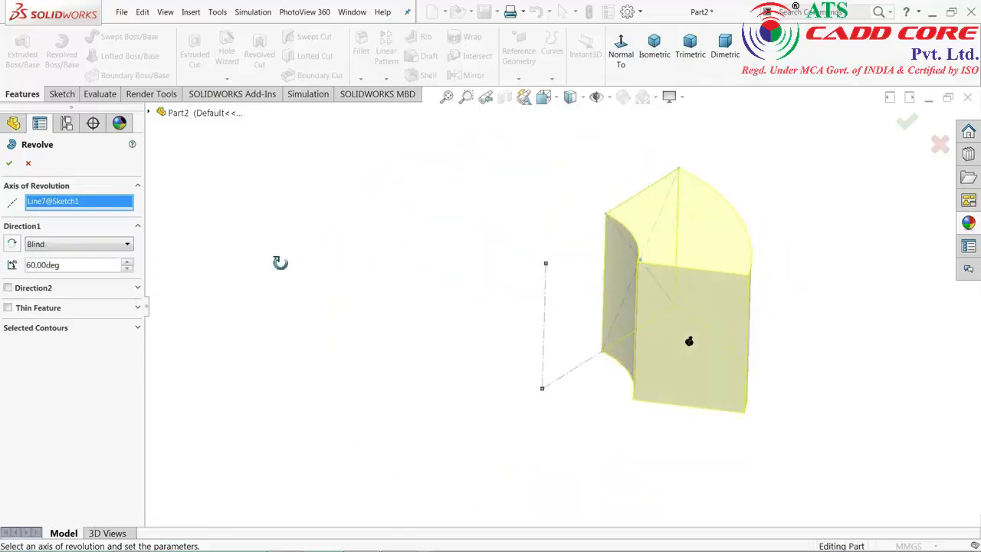
{"action": "scroll", "coordinate": [748, 299], "scroll_direction": "down", "scroll_amount": 2}
{"action": "mouse_move", "coordinate": [395, 278]}
{"action": "middle_mouse_down"}
{"action": "mouse_move", "coordinate": [370, 204]}
{"action": "mouse_move", "coordinate": [330, 208]}
{"action": "mouse_move", "coordinate": [403, 212]}
{"action": "mouse_move", "coordinate": [380, 243]}
{"action": "mouse_move", "coordinate": [383, 258]}
{"action": "mouse_move", "coordinate": [430, 216]}
{"action": "mouse_move", "coordinate": [376, 228]}
{"action": "mouse_move", "coordinate": [376, 255]}
{"action": "mouse_move", "coordinate": [362, 253]}
{"action": "middle_mouse_up"}
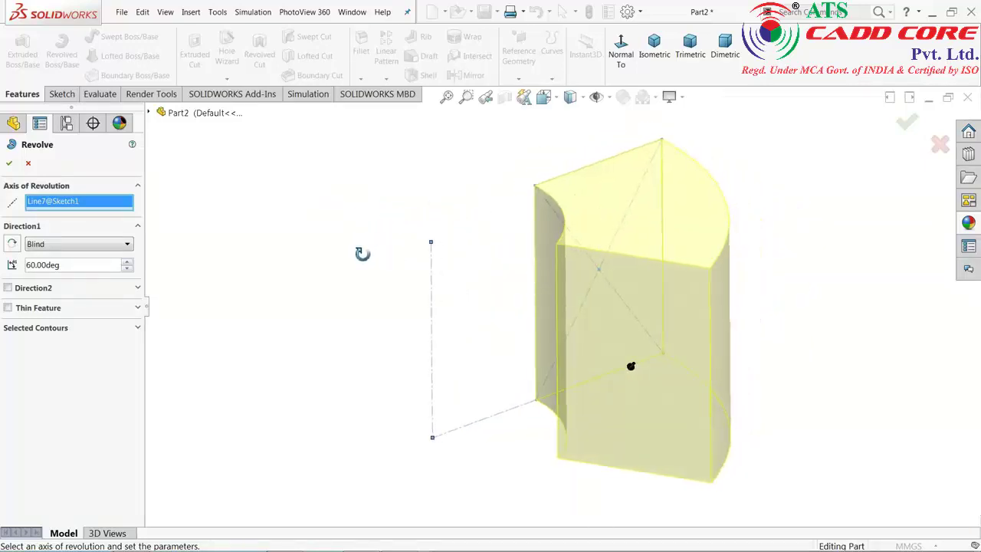
{"action": "left_click", "coordinate": [8, 289]}
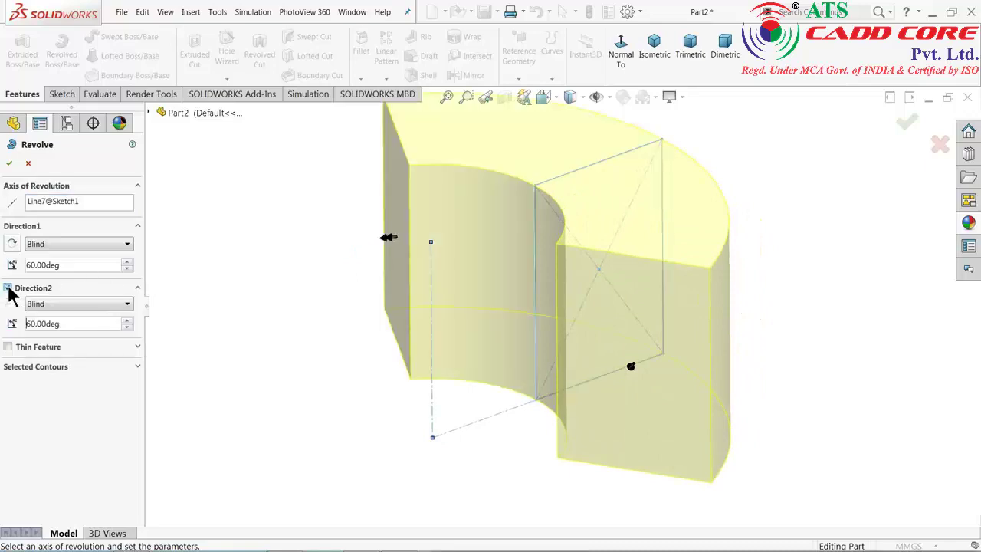
{"action": "left_click", "coordinate": [9, 289]}
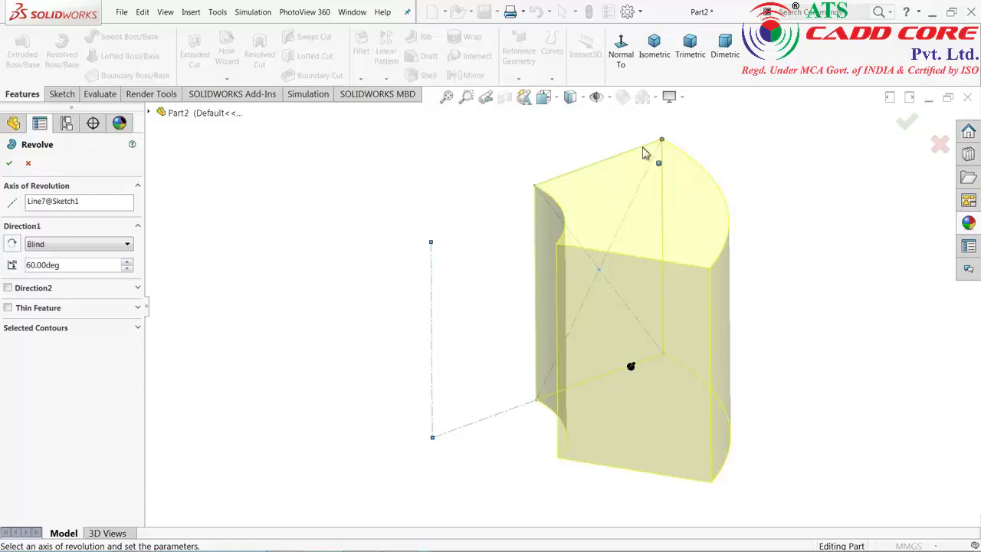
{"action": "left_click", "coordinate": [11, 166]}
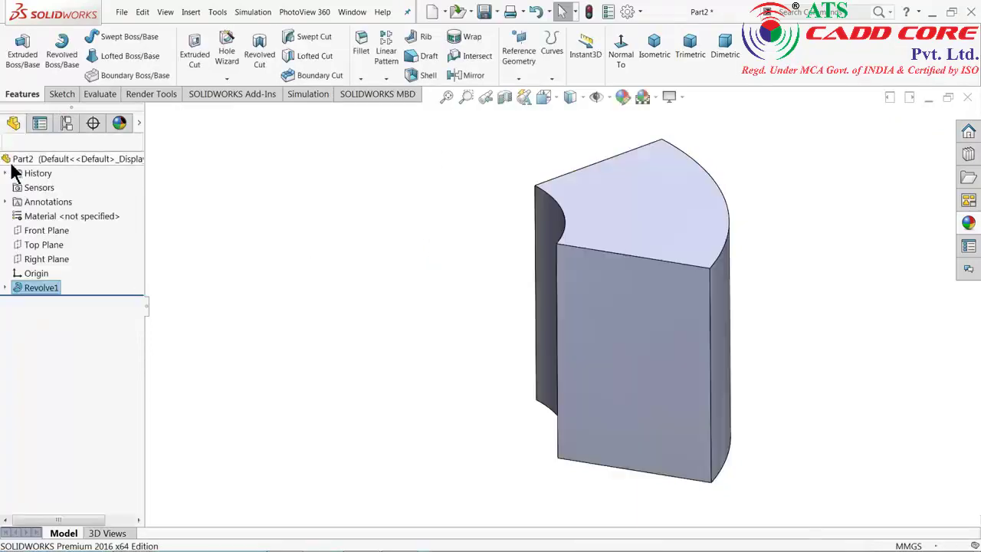
{"action": "mouse_move", "coordinate": [337, 341]}
{"action": "middle_mouse_down"}
{"action": "mouse_move", "coordinate": [386, 242]}
{"action": "mouse_move", "coordinate": [348, 332]}
{"action": "middle_mouse_up"}
{"action": "left_click", "coordinate": [932, 12]}
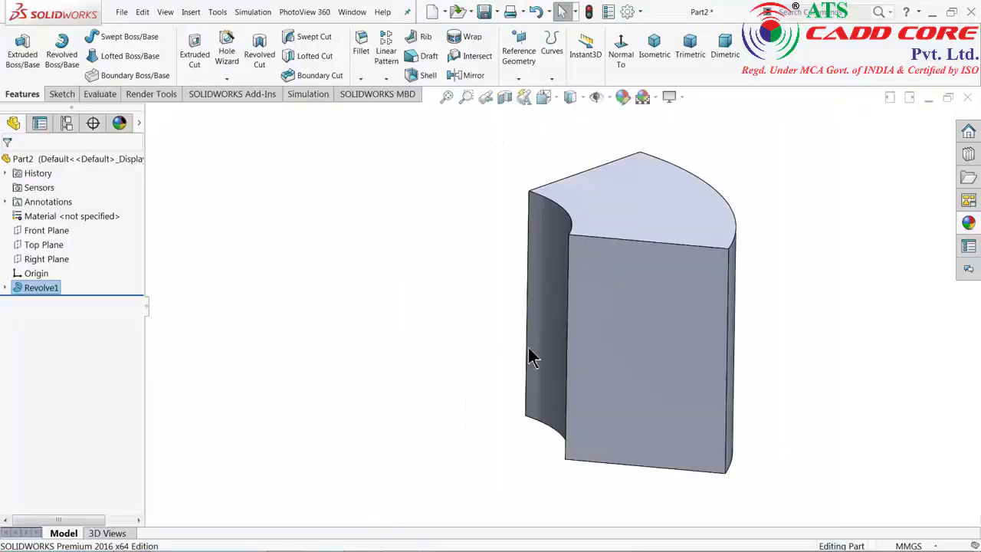
- Create Axis1 where the Front Plane and Right Plane intersect
{"action": "left_click", "coordinate": [520, 80]}
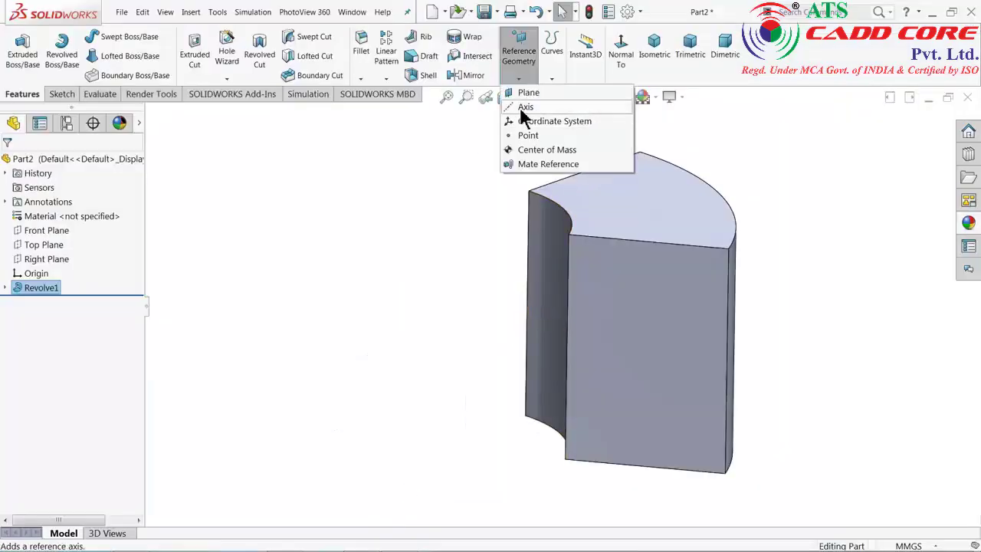
{"action": "left_click", "coordinate": [525, 108]}
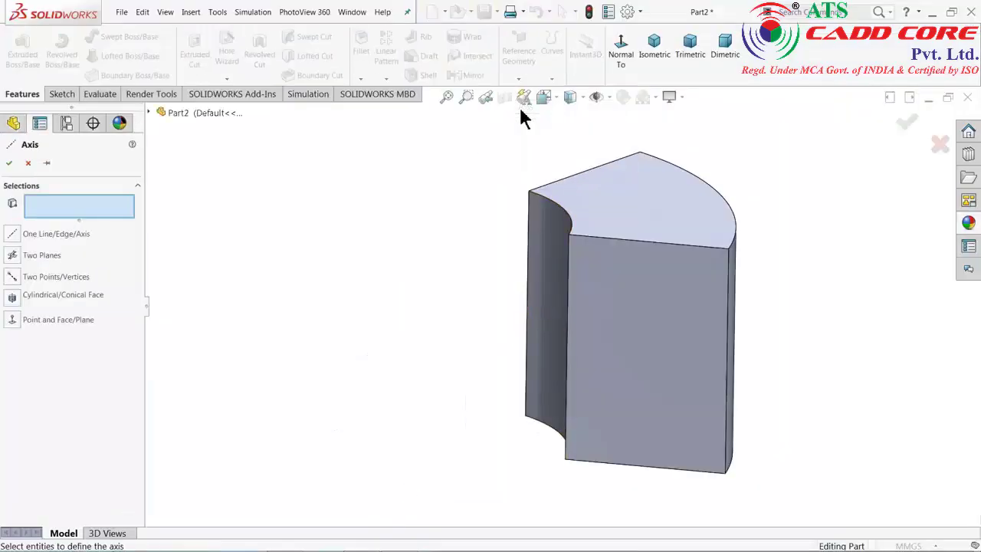
{"action": "left_click", "coordinate": [149, 112]}
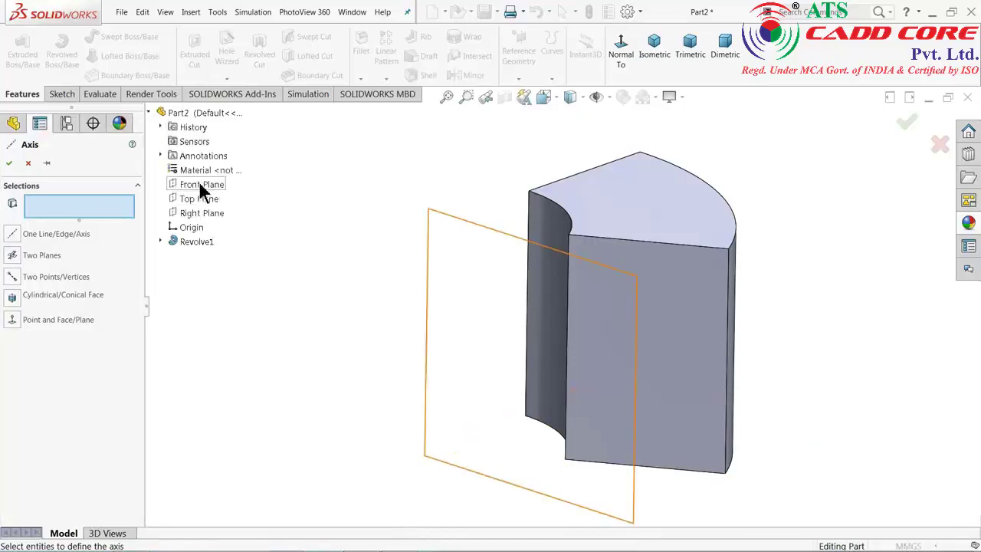
{"action": "left_click", "coordinate": [198, 184]}
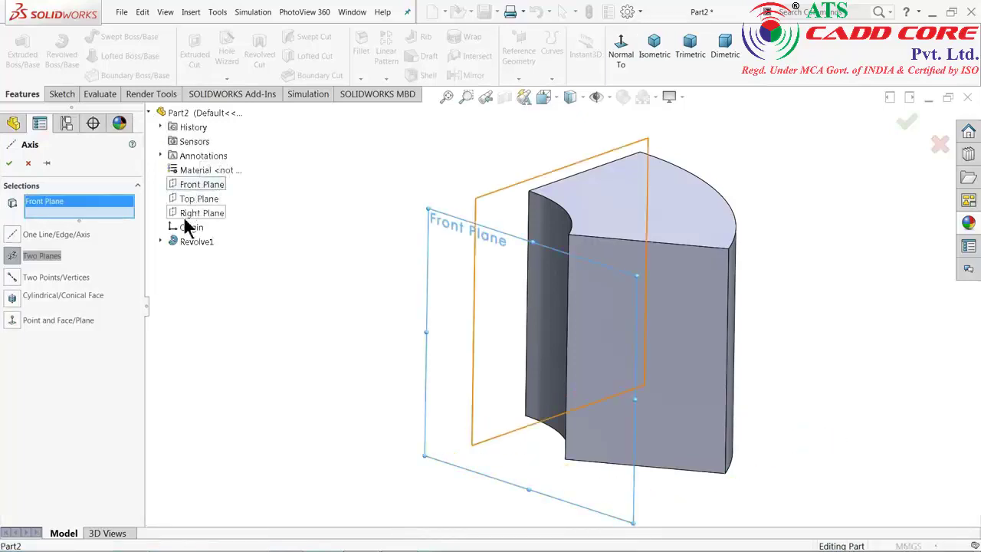
{"action": "left_click", "coordinate": [192, 213]}
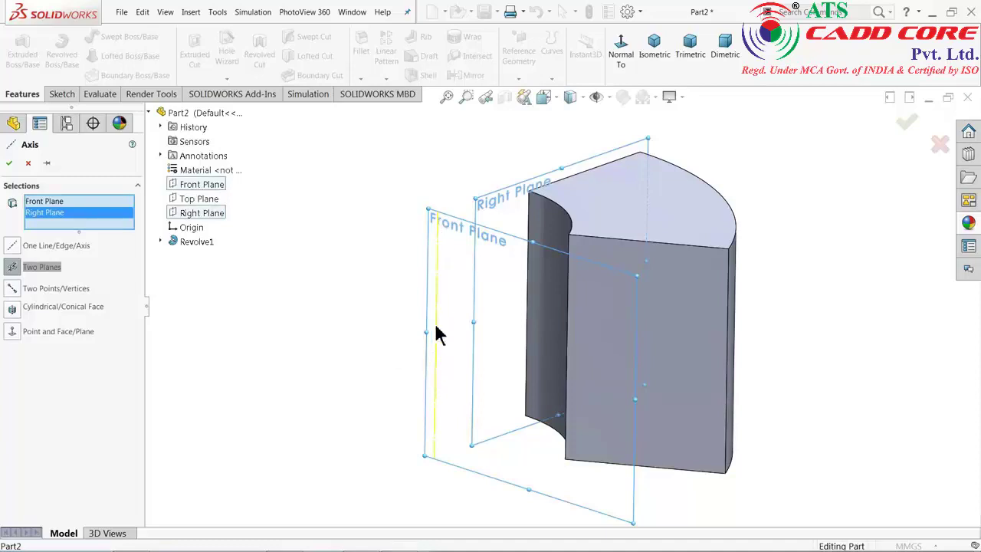
{"action": "left_click", "coordinate": [9, 162]}
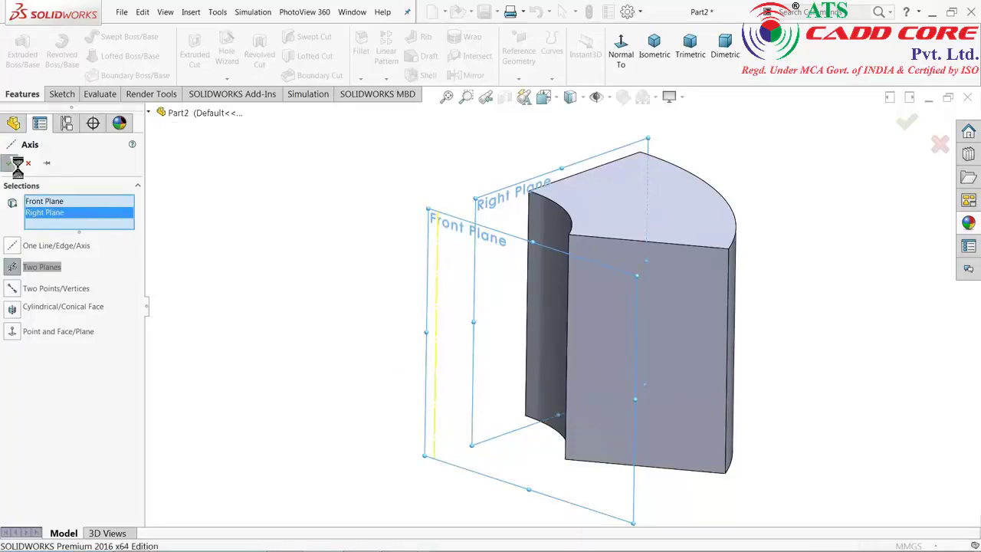
- Orbit the model and start a new reference plane
{"action": "mouse_move", "coordinate": [313, 335]}
{"action": "middle_mouse_down"}
{"action": "mouse_move", "coordinate": [339, 259]}
{"action": "mouse_move", "coordinate": [311, 354]}
{"action": "middle_mouse_up"}
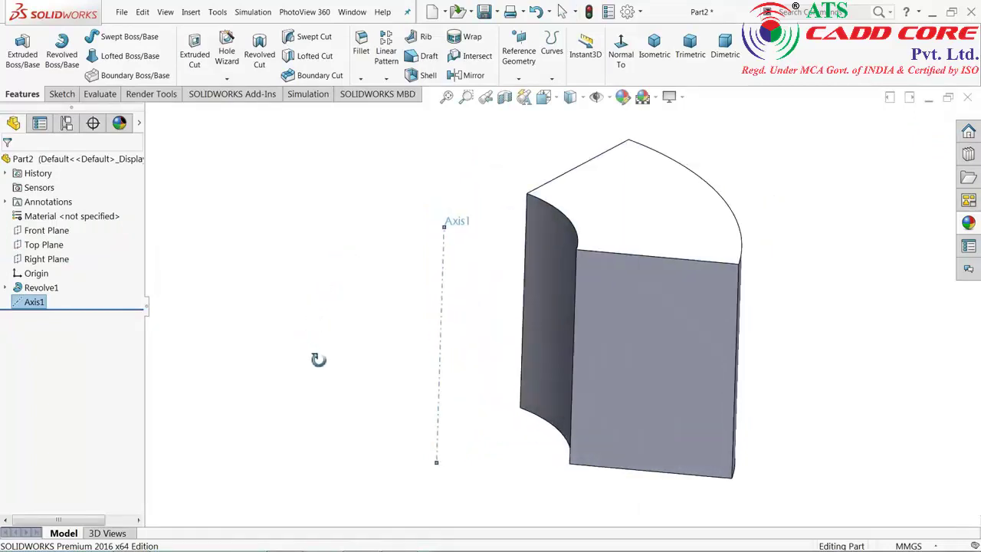
{"action": "scroll", "coordinate": [597, 337], "scroll_direction": "down", "scroll_amount": 2}
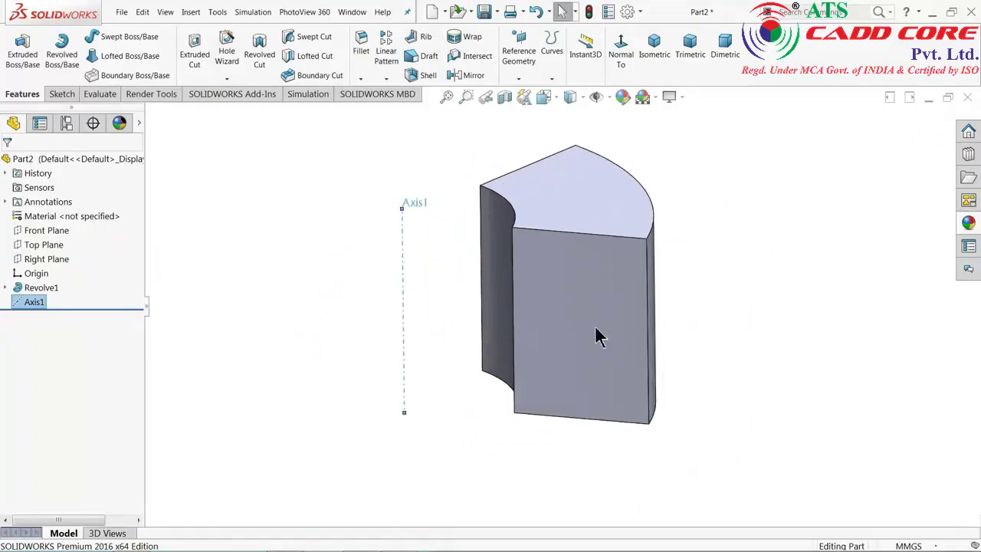
{"action": "mouse_move", "coordinate": [240, 255]}
{"action": "middle_mouse_down"}
{"action": "mouse_move", "coordinate": [256, 319]}
{"action": "mouse_move", "coordinate": [267, 278]}
{"action": "mouse_move", "coordinate": [246, 255]}
{"action": "middle_mouse_up"}
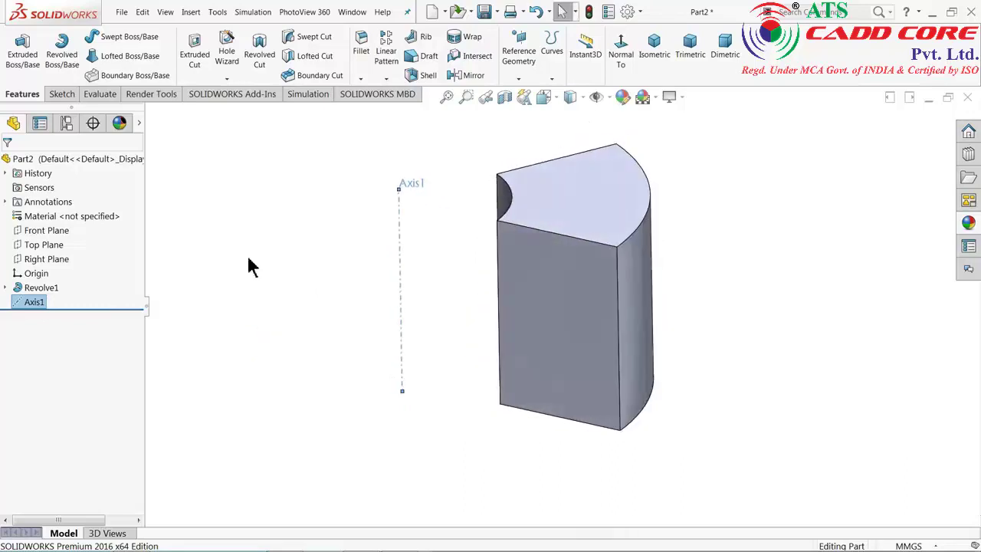
{"action": "left_click", "coordinate": [518, 54]}
{"action": "left_click", "coordinate": [520, 93]}
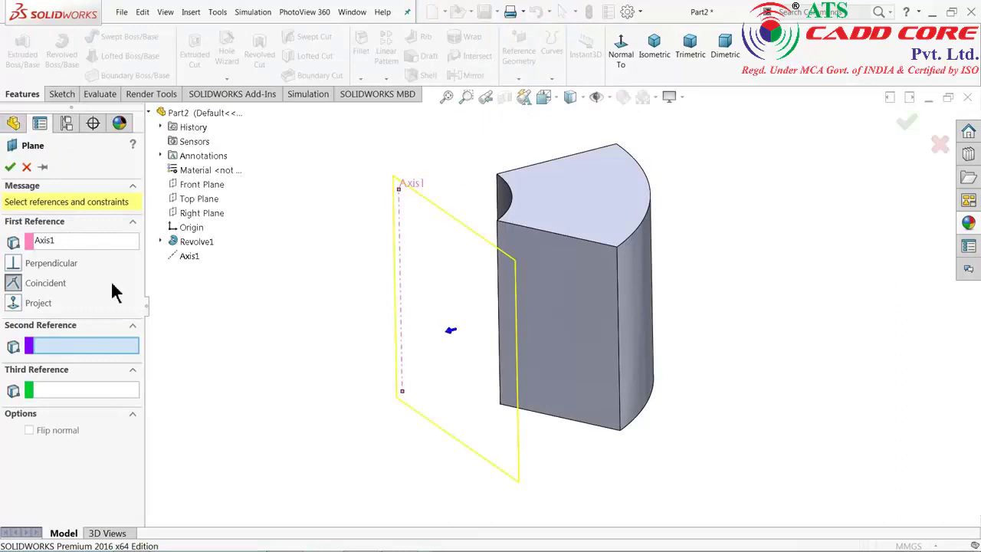
- Reference Plane1 to Axis1 and the Right Plane, check the preview, and accept it
{"action": "left_click", "coordinate": [191, 217]}
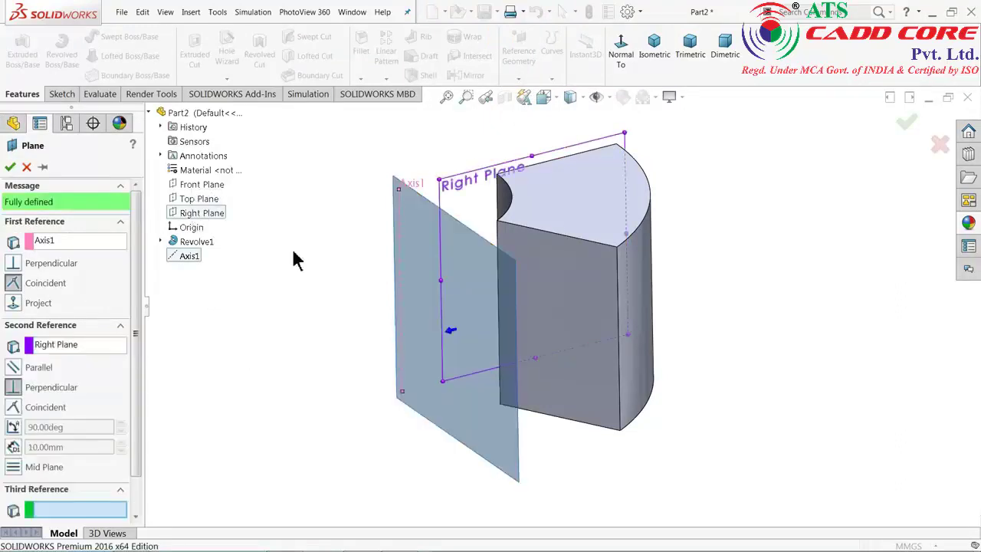
{"action": "middle_click_drag", "start_coordinate": [294, 258], "coordinate": [308, 235]}
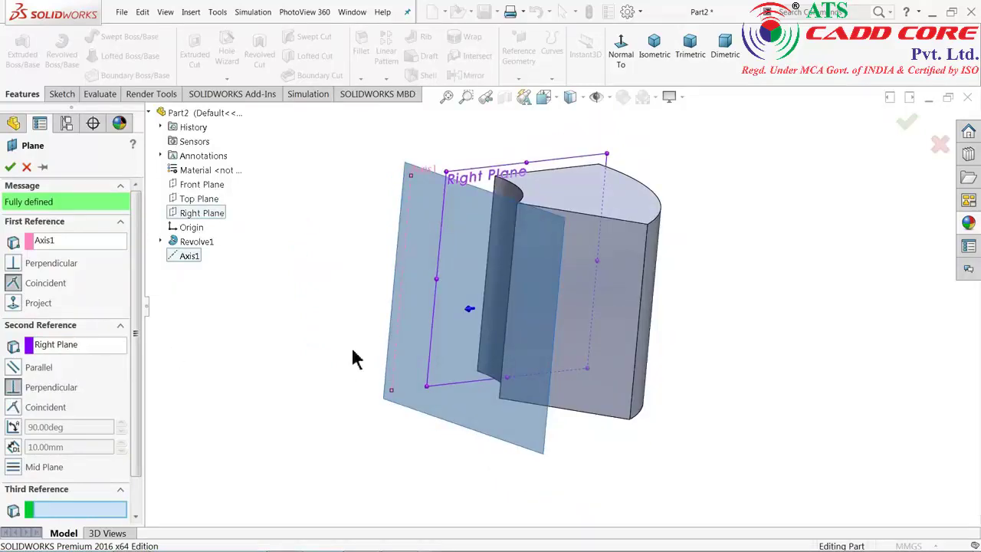
{"action": "mouse_move", "coordinate": [353, 358]}
{"action": "middle_mouse_down"}
{"action": "mouse_move", "coordinate": [390, 388]}
{"action": "mouse_move", "coordinate": [350, 427]}
{"action": "mouse_move", "coordinate": [366, 388]}
{"action": "mouse_move", "coordinate": [400, 393]}
{"action": "middle_mouse_up"}
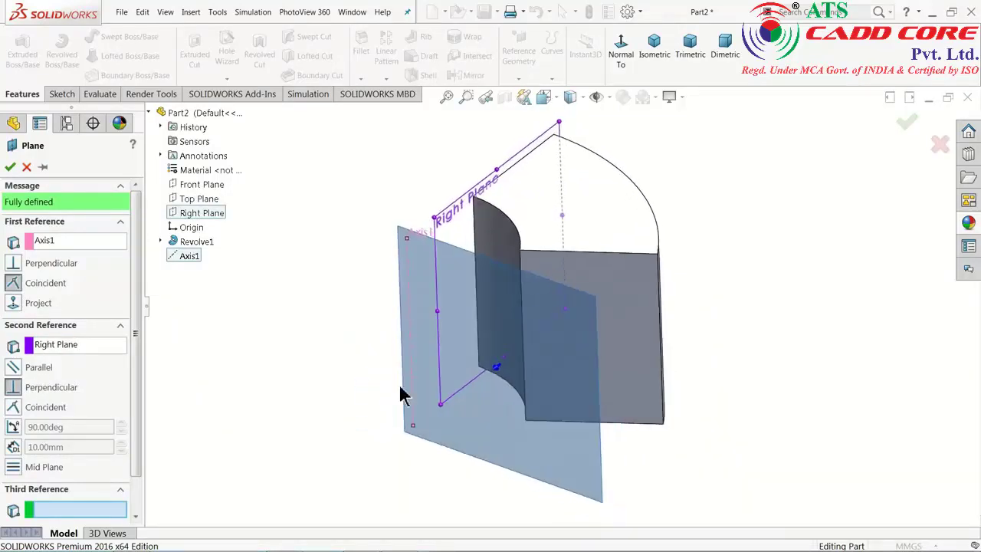
{"action": "left_click", "coordinate": [10, 168]}
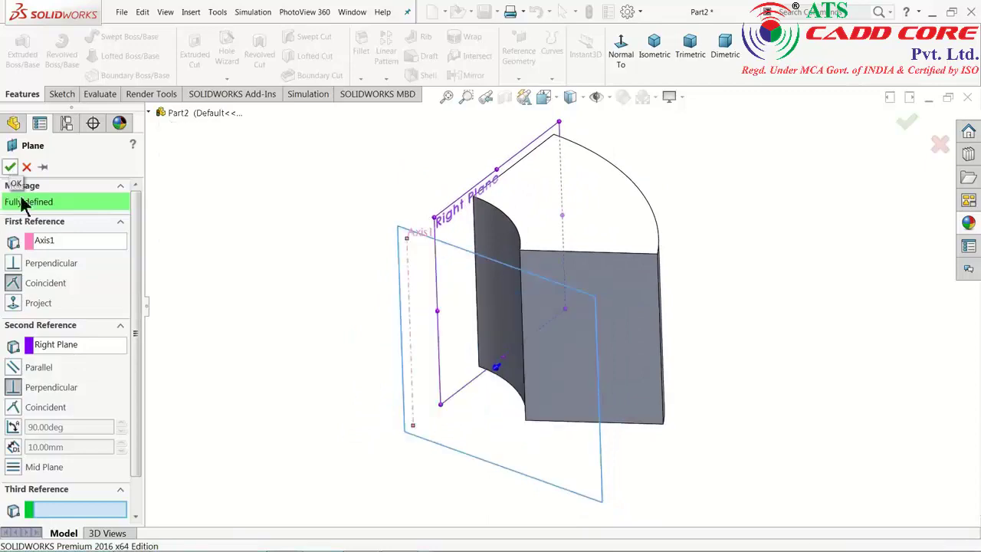
{"action": "mouse_move", "coordinate": [298, 363]}
{"action": "middle_mouse_down"}
{"action": "mouse_move", "coordinate": [241, 287]}
{"action": "mouse_move", "coordinate": [376, 365]}
{"action": "middle_mouse_up"}
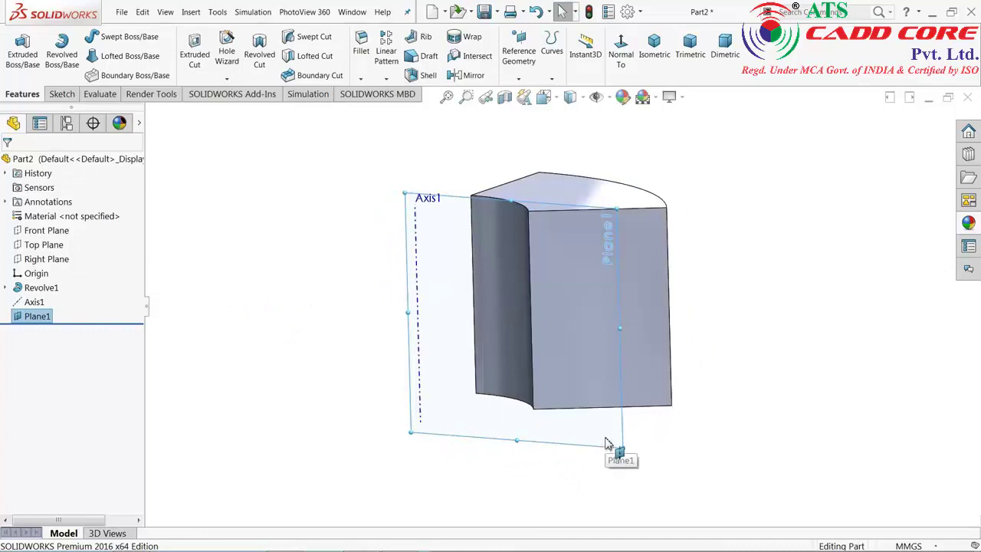
- Start a sketch on Plane1 viewed Normal To and draw a corner rectangle
{"action": "left_click", "coordinate": [61, 93]}
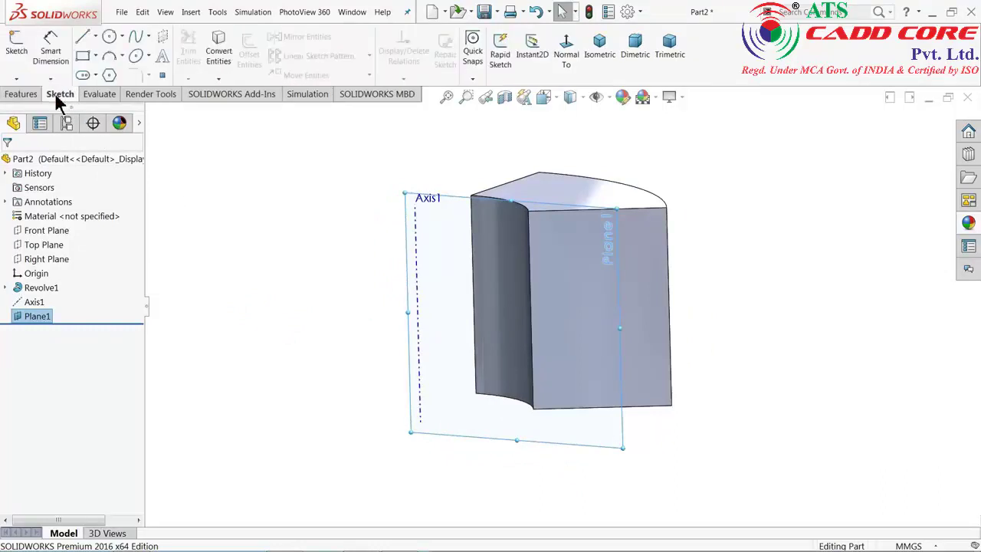
{"action": "left_click", "coordinate": [14, 51]}
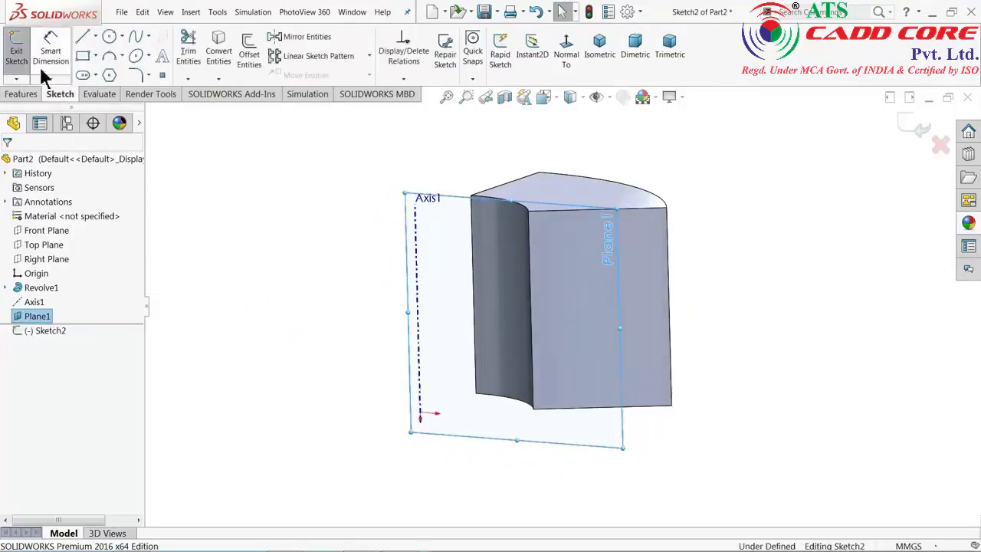
{"action": "left_click", "coordinate": [569, 60]}
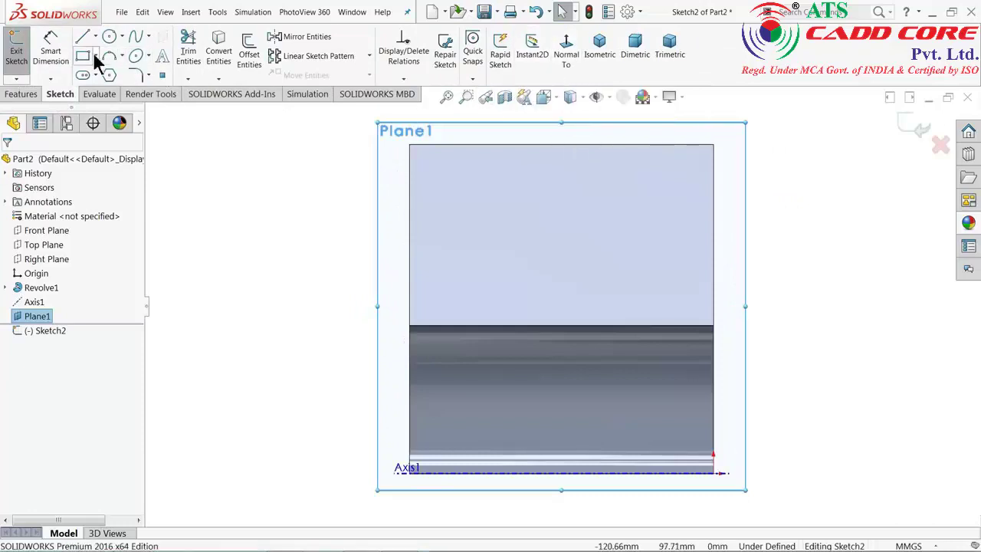
{"action": "left_click", "coordinate": [96, 58]}
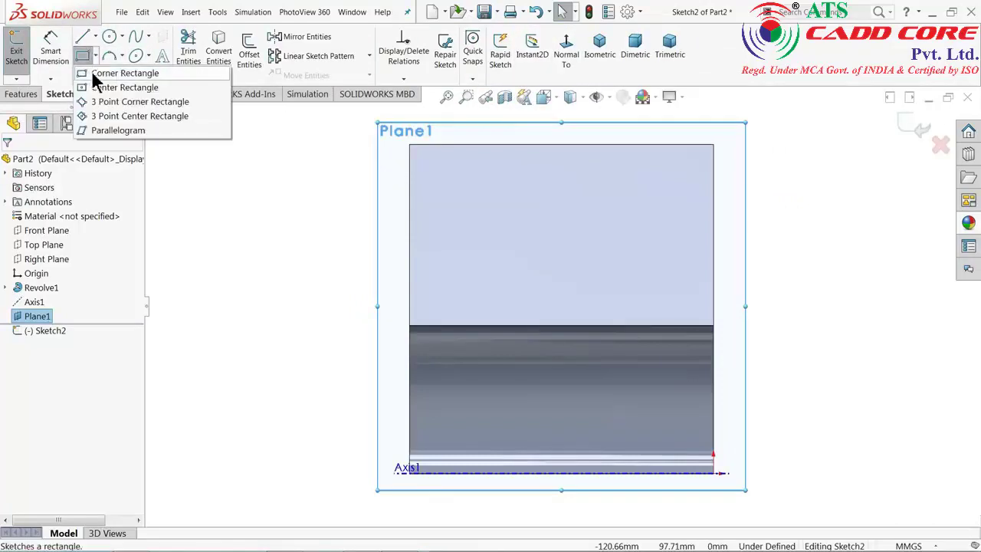
{"action": "left_click", "coordinate": [96, 72]}
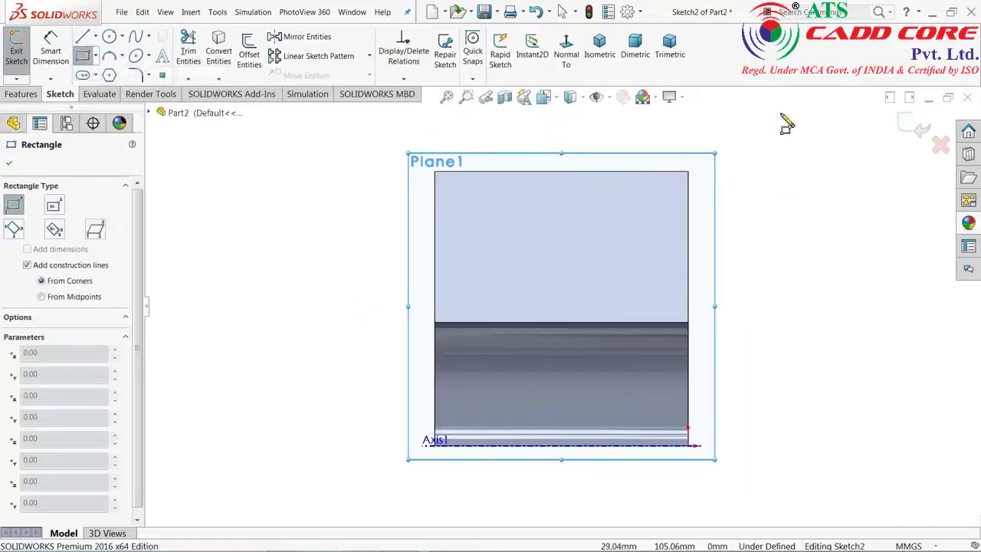
{"action": "left_click", "coordinate": [798, 136]}
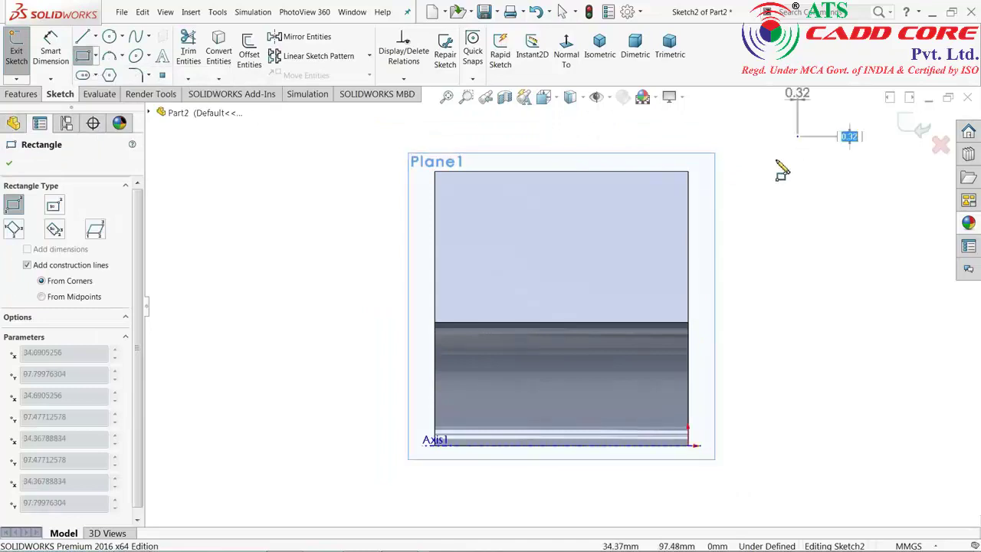
{"action": "left_click", "coordinate": [682, 246]}
- Dimension the rectangle 35 wide, 32 high and 100 from Axis1
{"action": "left_click", "coordinate": [65, 67]}
{"action": "left_click", "coordinate": [742, 247]}
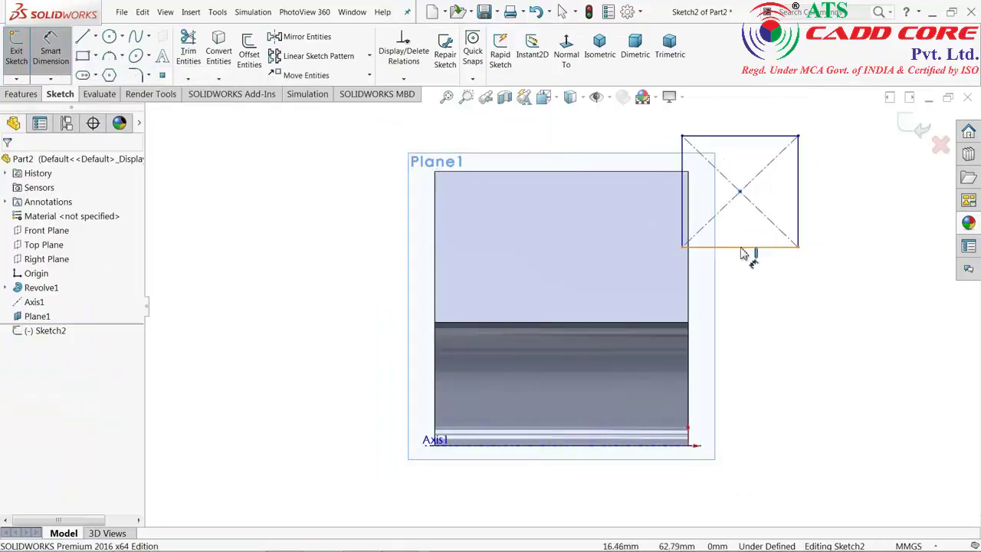
{"action": "left_click", "coordinate": [744, 281]}
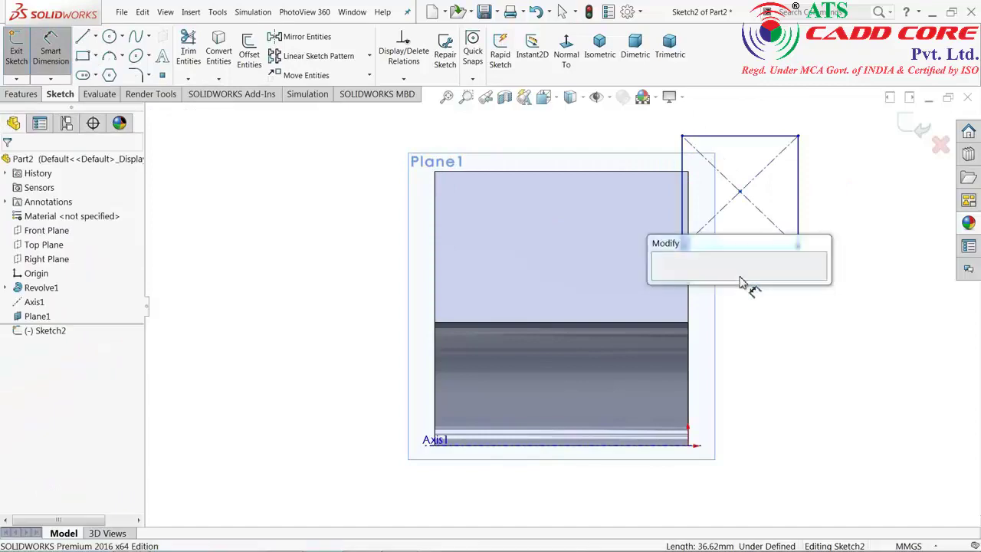
{"action": "type", "text": "35"}
{"action": "left_click", "coordinate": [661, 278]}
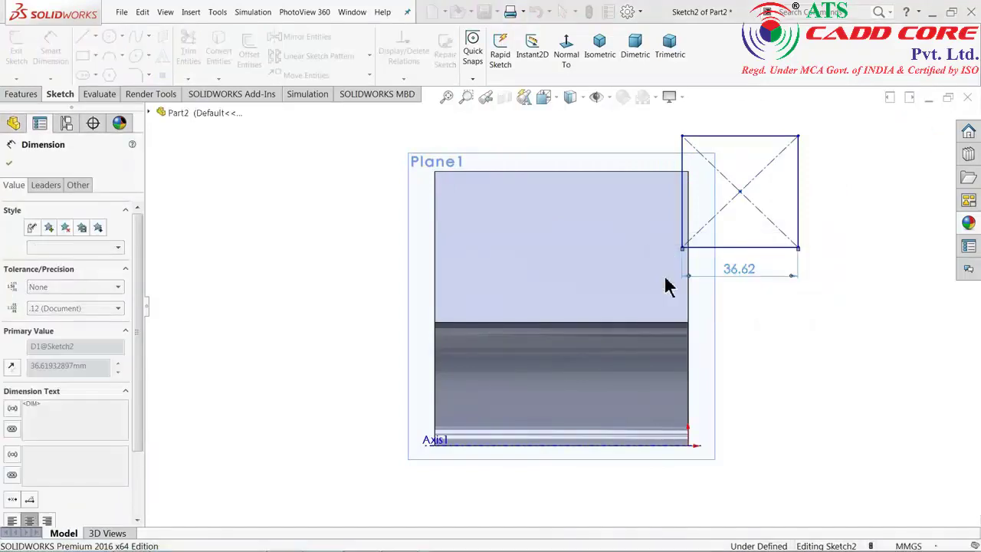
{"action": "left_click", "coordinate": [793, 203]}
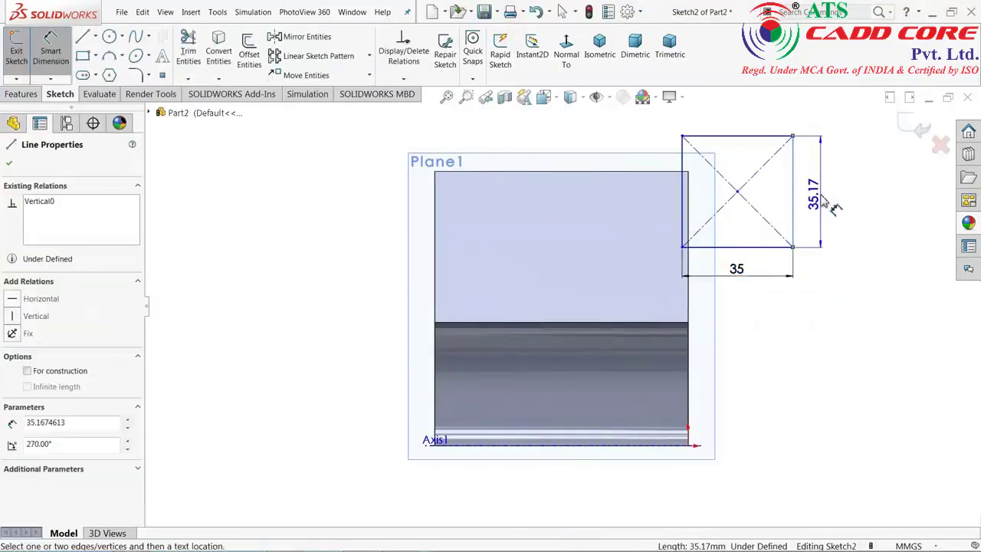
{"action": "left_click", "coordinate": [821, 201]}
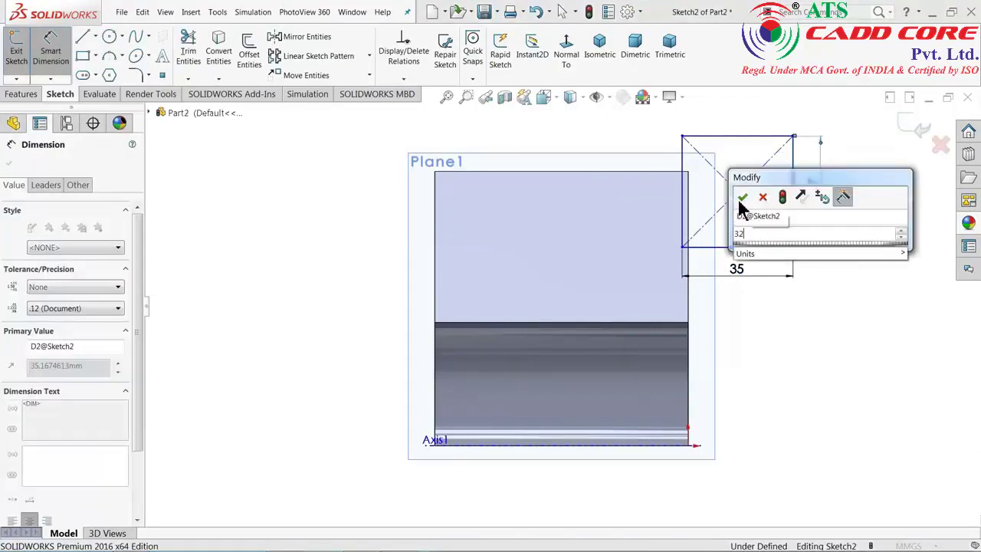
{"action": "left_click", "coordinate": [741, 196]}
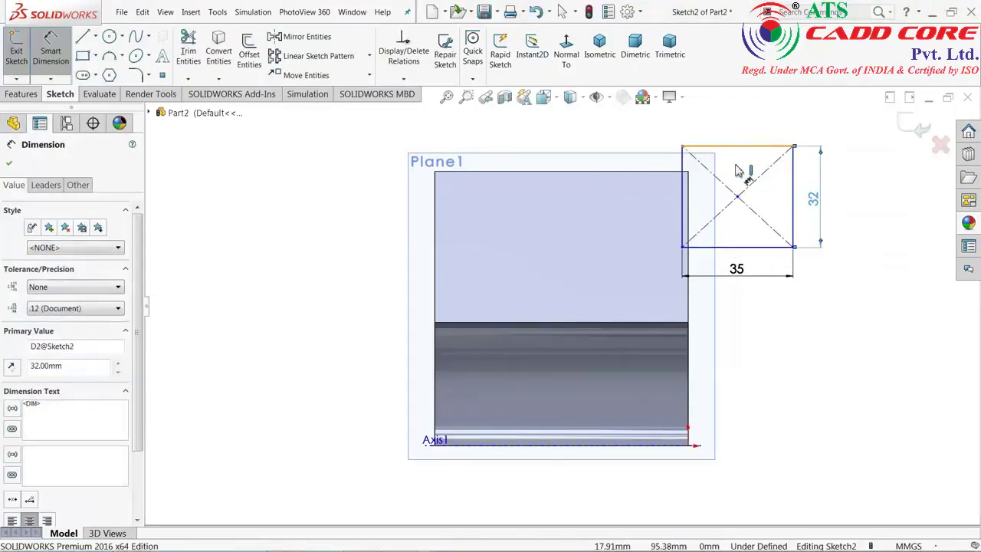
{"action": "left_click", "coordinate": [728, 247]}
{"action": "left_click", "coordinate": [689, 446]}
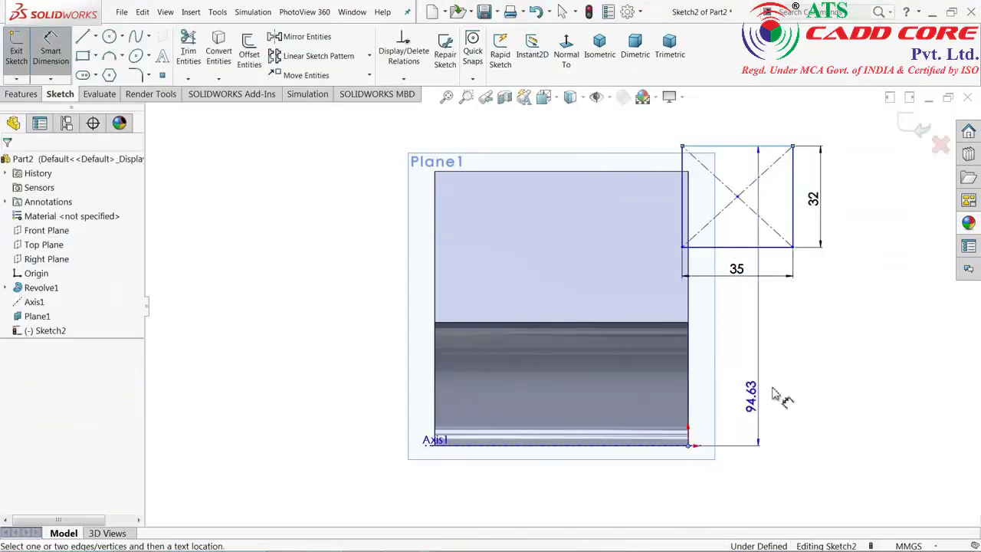
{"action": "left_click", "coordinate": [858, 310]}
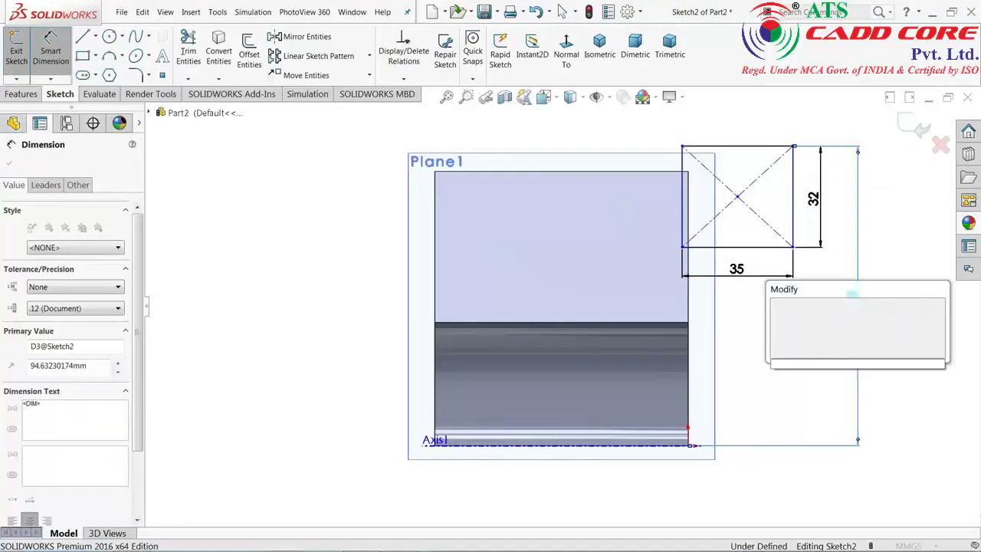
{"action": "type", "text": "100"}
{"action": "left_click", "coordinate": [780, 311]}
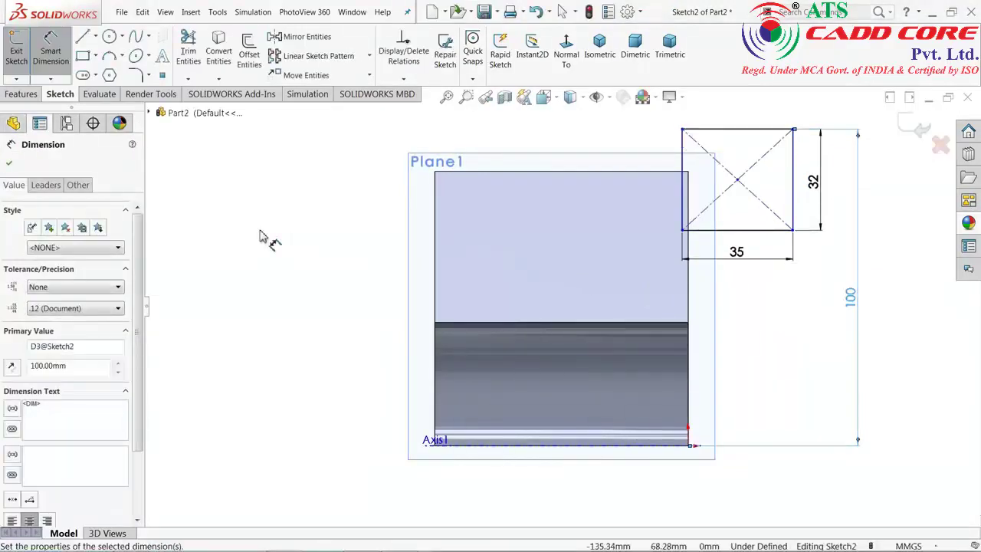
- Make the rectangle's side collinear with the wedge edge and return to isometric view
{"action": "right_click_drag", "start_coordinate": [263, 233], "coordinate": [311, 265]}
{"action": "key", "text": "Escape"}
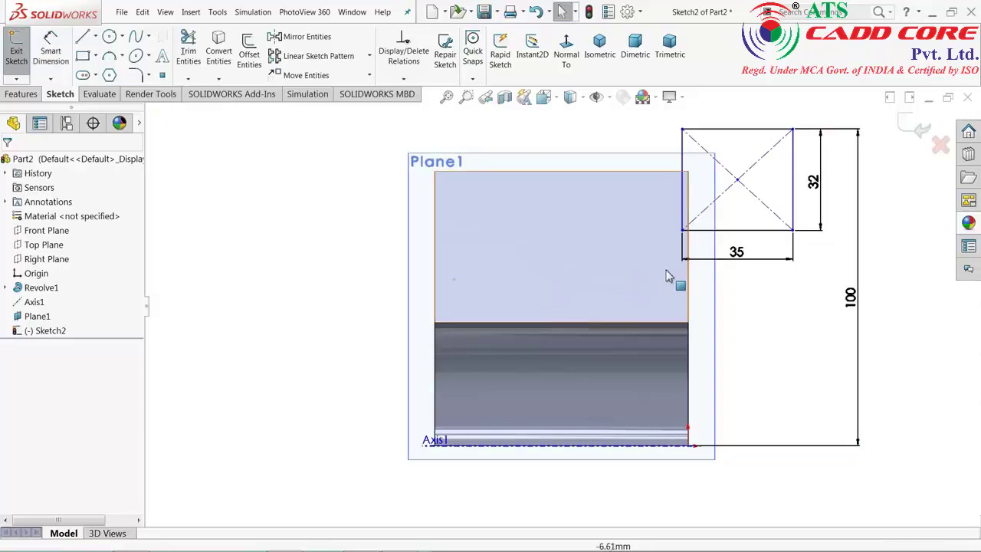
{"action": "left_click", "coordinate": [795, 201], "text": "ctrl"}
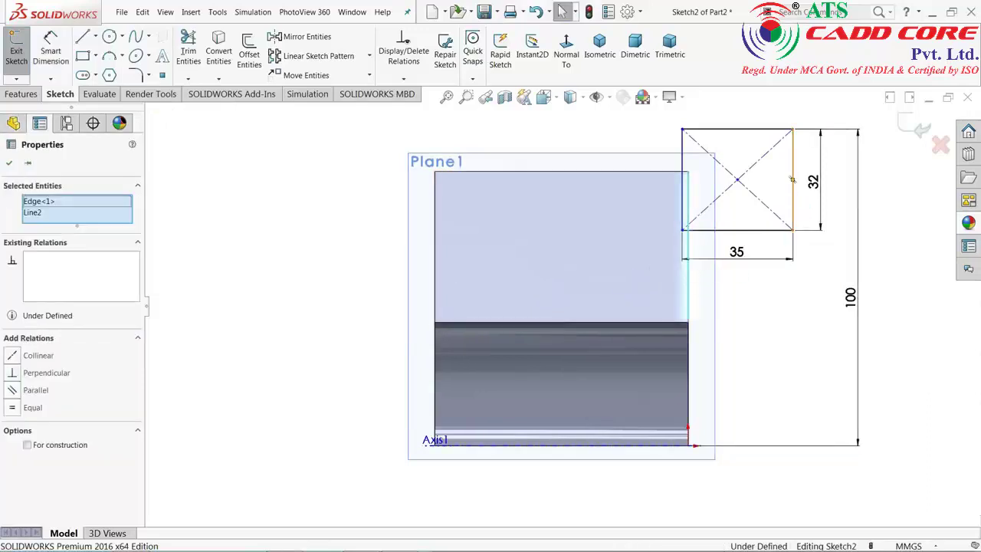
{"action": "left_click", "coordinate": [827, 157]}
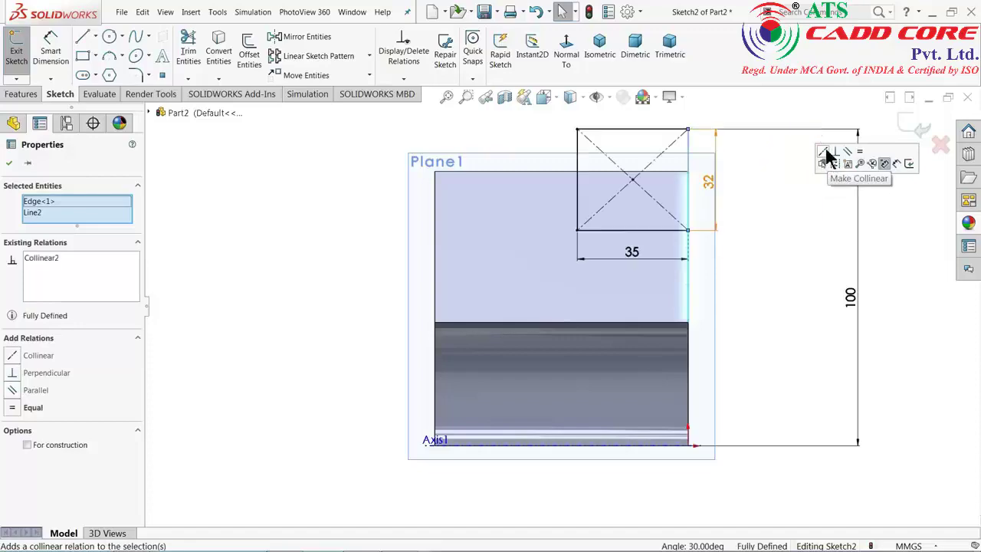
{"action": "left_click", "coordinate": [777, 249]}
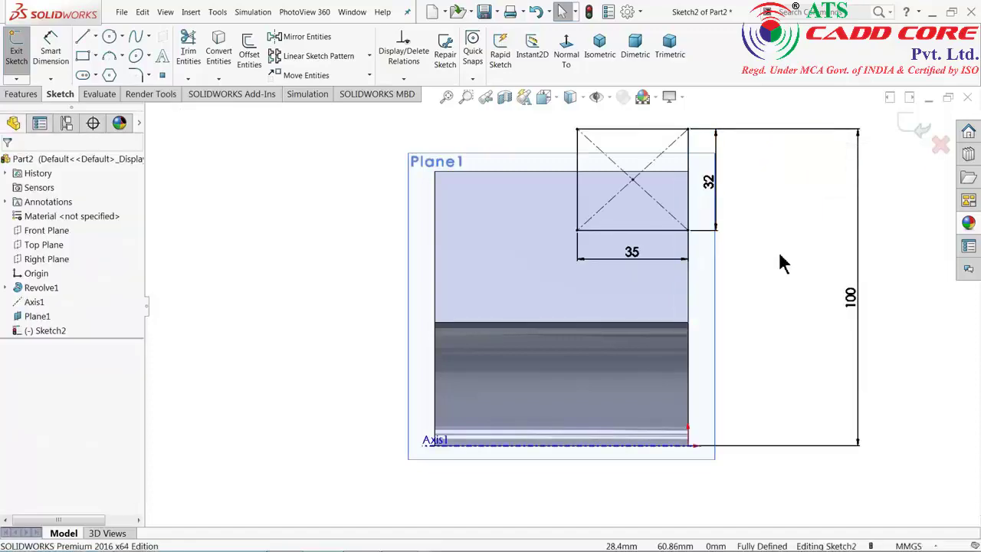
{"action": "left_click", "coordinate": [599, 47]}
{"action": "scroll", "coordinate": [594, 375], "scroll_direction": "down", "scroll_amount": 2}
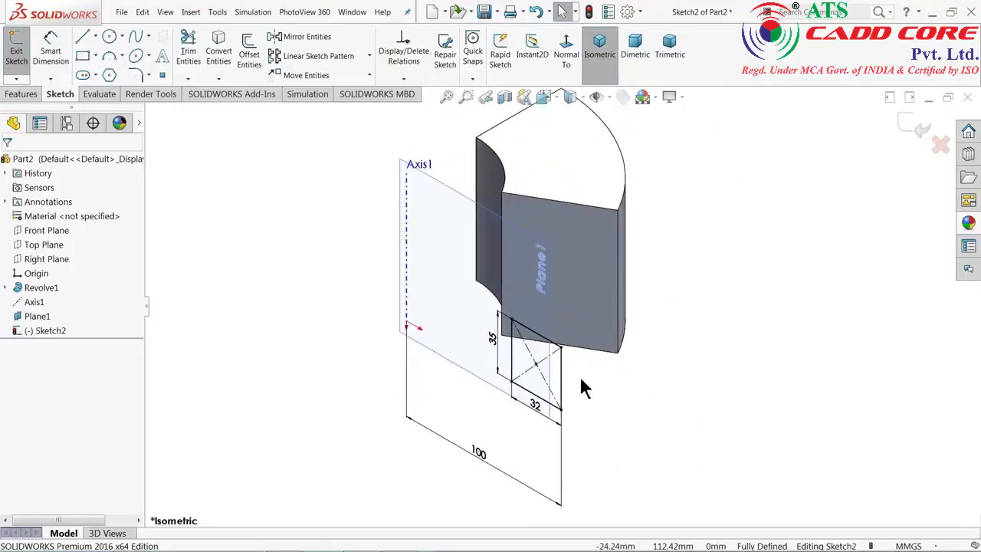
{"action": "scroll", "coordinate": [582, 385], "scroll_direction": "down", "scroll_amount": 1}
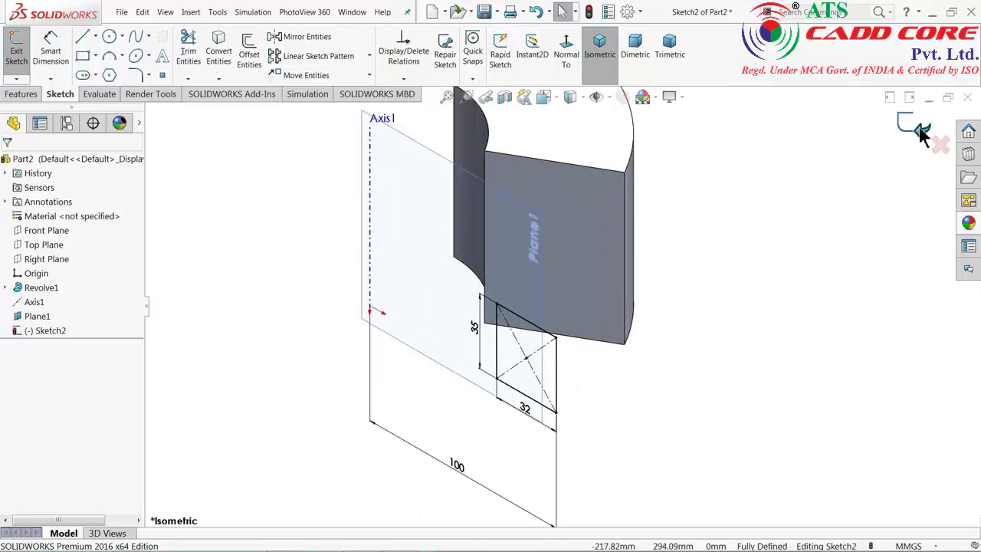
- Start revolving the rectangle about Axis1 with an Up To Surface end condition
{"action": "left_click", "coordinate": [19, 94]}
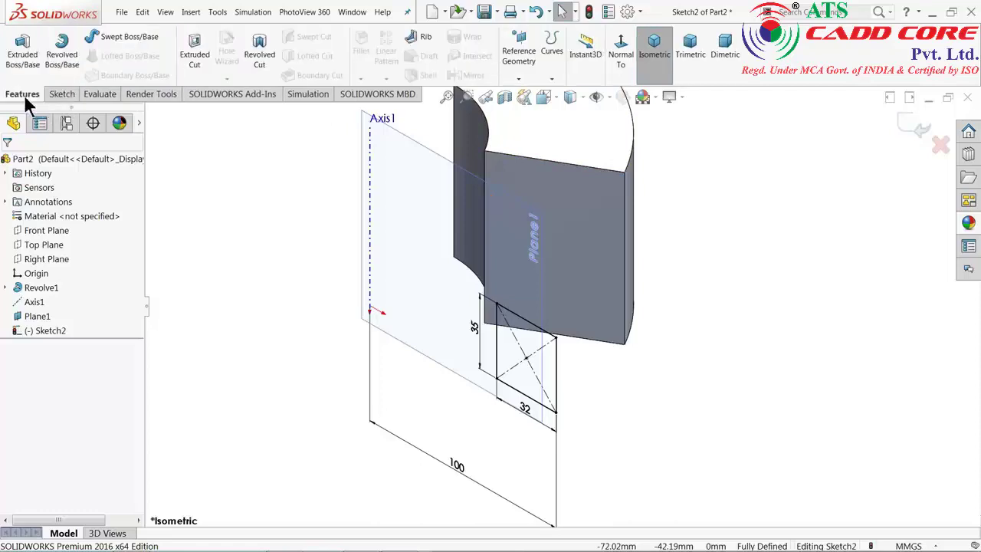
{"action": "left_click", "coordinate": [62, 55]}
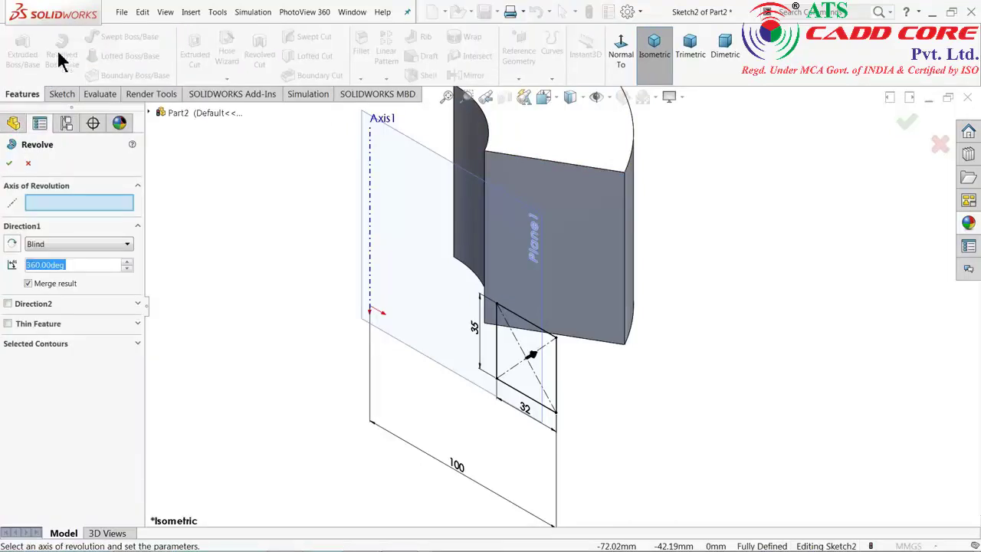
{"action": "scroll", "coordinate": [532, 366], "scroll_direction": "down", "scroll_amount": 2}
{"action": "scroll", "coordinate": [532, 356], "scroll_direction": "down", "scroll_amount": 1}
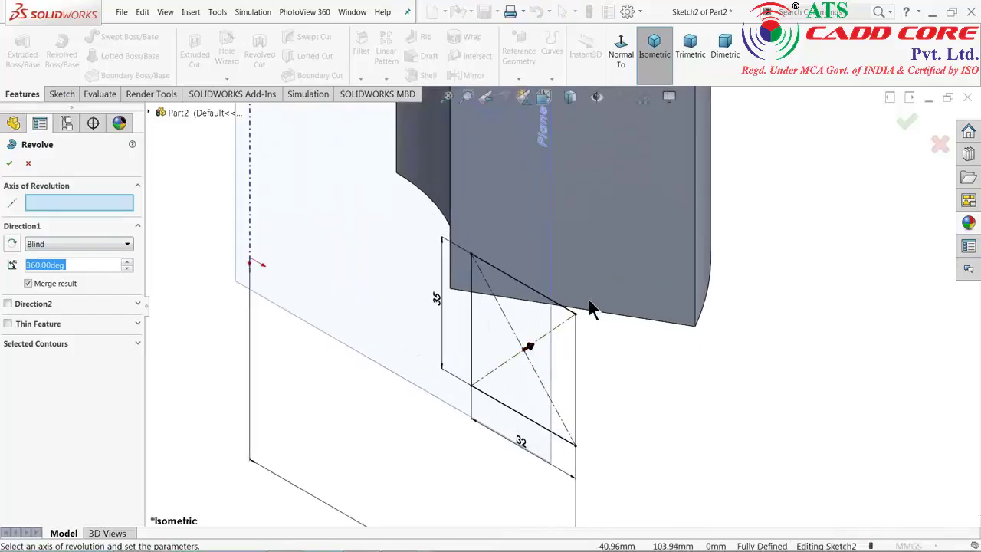
{"action": "scroll", "coordinate": [592, 307], "scroll_direction": "up", "scroll_amount": 2}
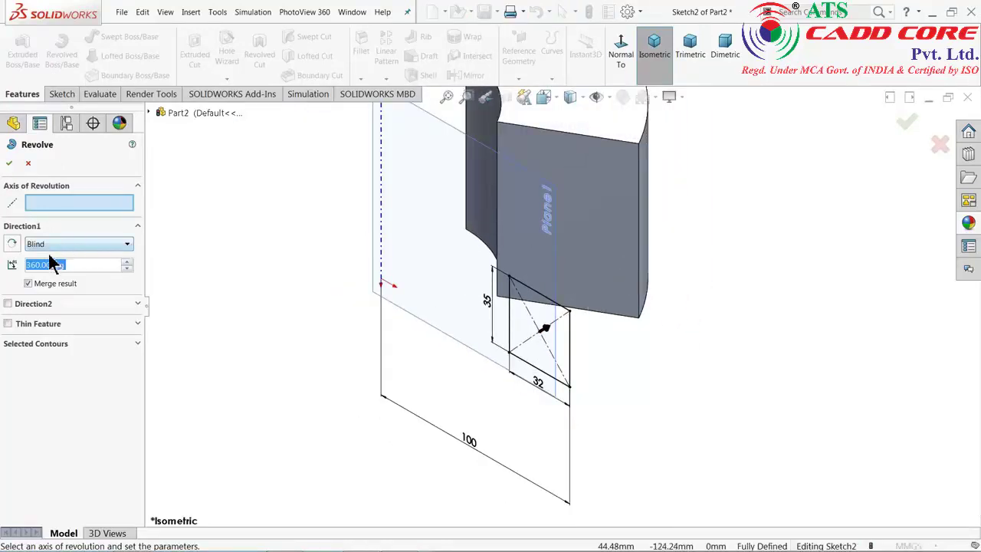
{"action": "left_click", "coordinate": [73, 265]}
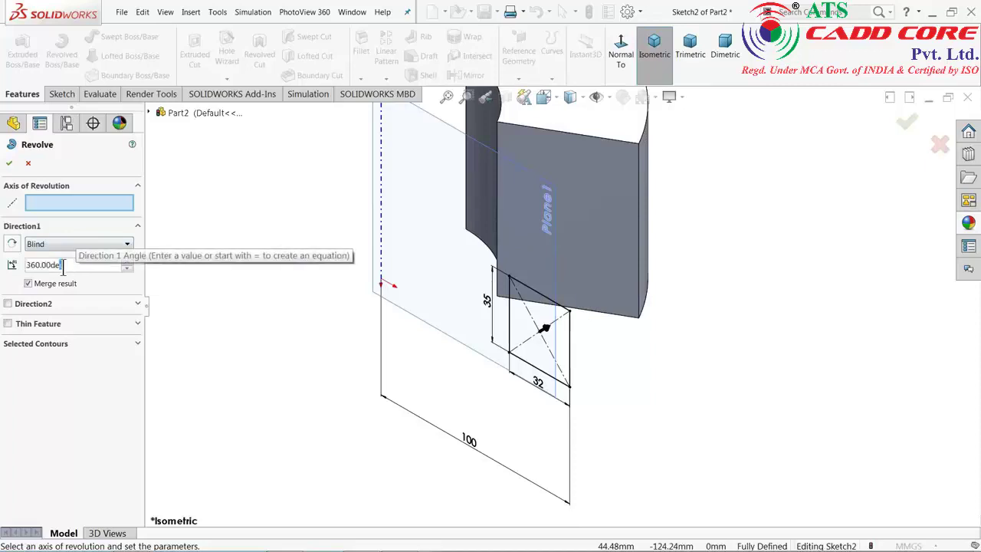
{"action": "left_click", "coordinate": [46, 245]}
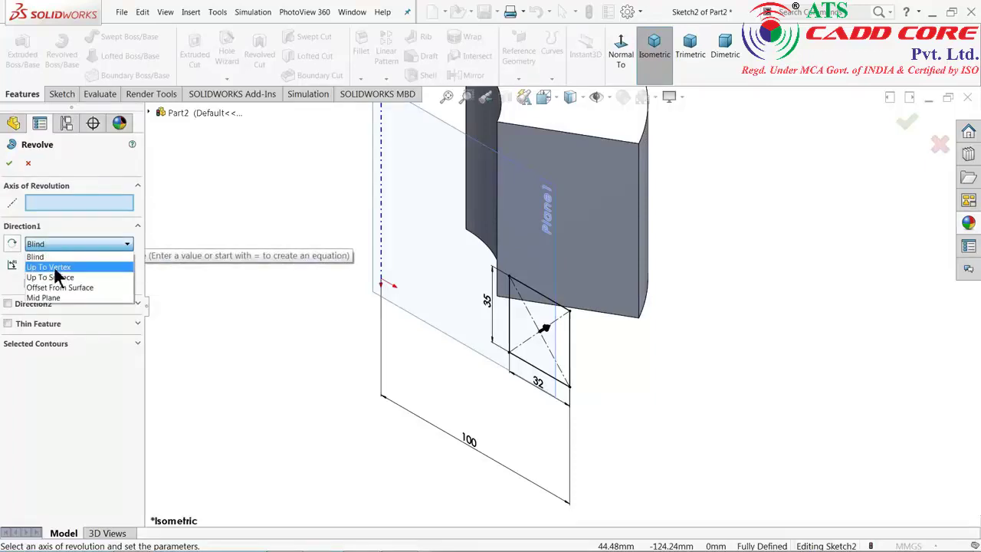
{"action": "left_click", "coordinate": [60, 278]}
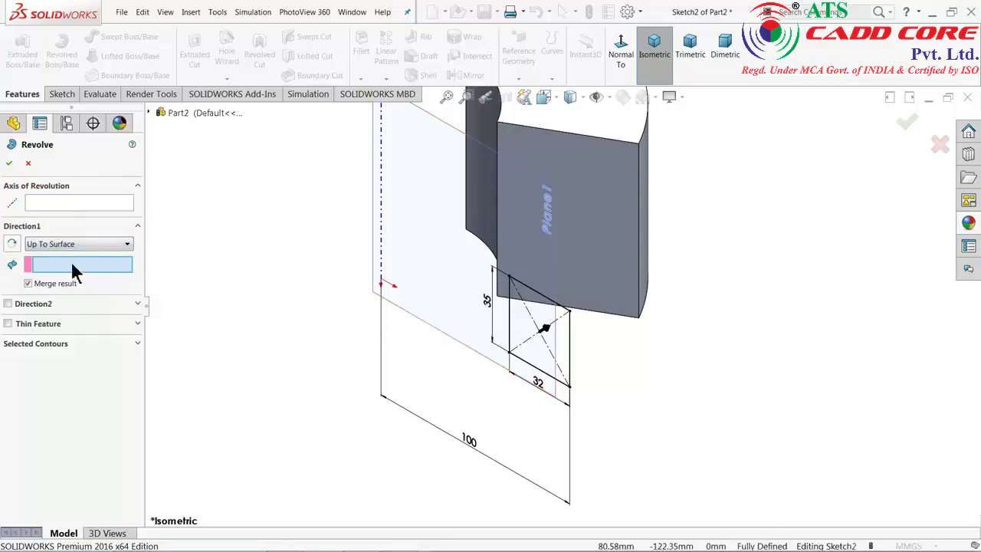
{"action": "left_click", "coordinate": [46, 205]}
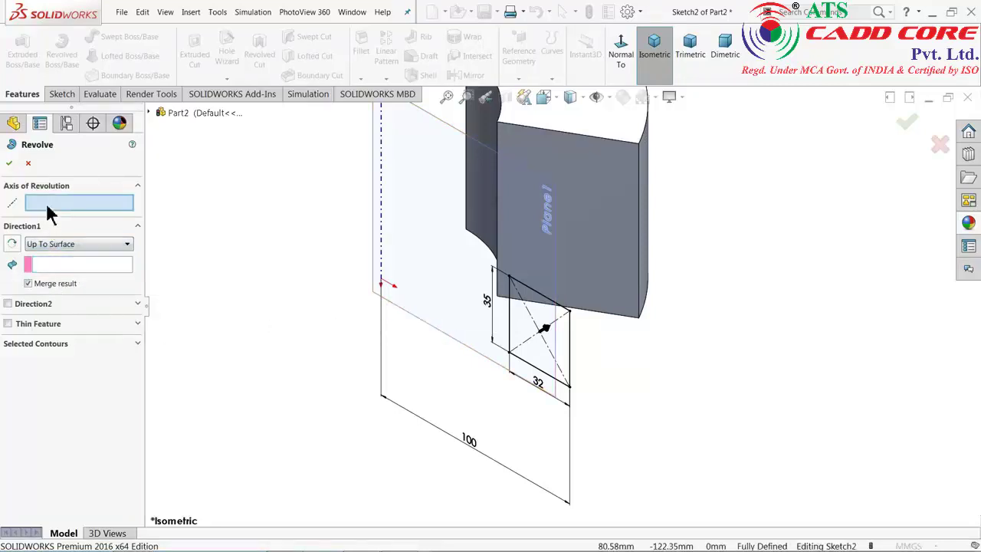
{"action": "left_click", "coordinate": [382, 243]}
- Reverse the revolve direction, end it at the wedge face, and accept Revolve2
{"action": "scroll", "coordinate": [391, 184], "scroll_direction": "up", "scroll_amount": 3}
{"action": "scroll", "coordinate": [514, 197], "scroll_direction": "down", "scroll_amount": 2}
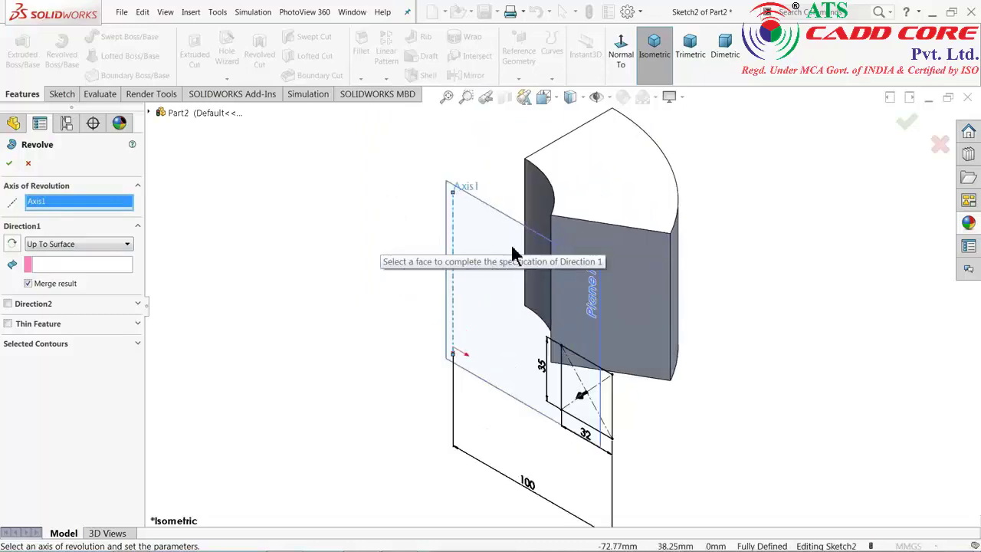
{"action": "scroll", "coordinate": [536, 356], "scroll_direction": "down", "scroll_amount": 1}
{"action": "scroll", "coordinate": [593, 408], "scroll_direction": "down", "scroll_amount": 1}
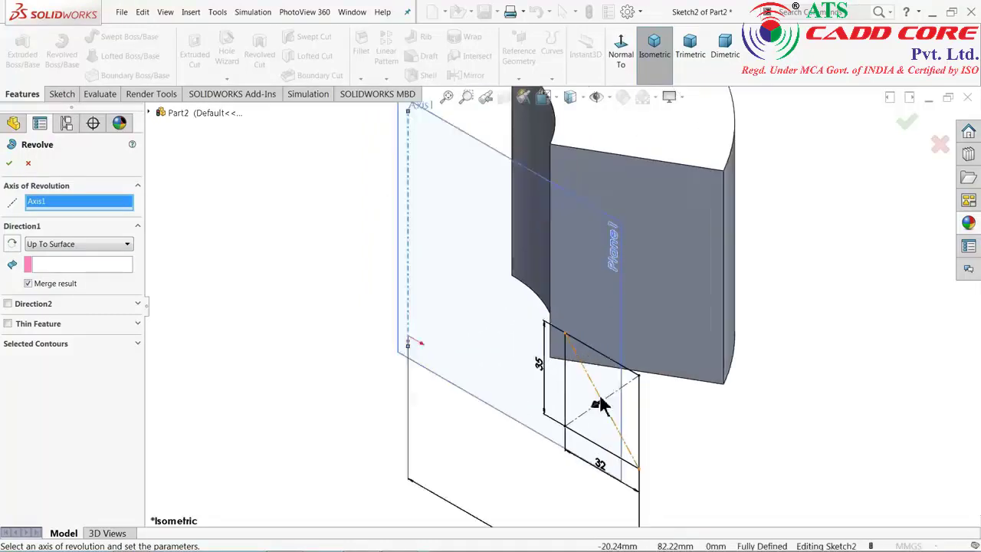
{"action": "scroll", "coordinate": [599, 408], "scroll_direction": "down", "scroll_amount": 1}
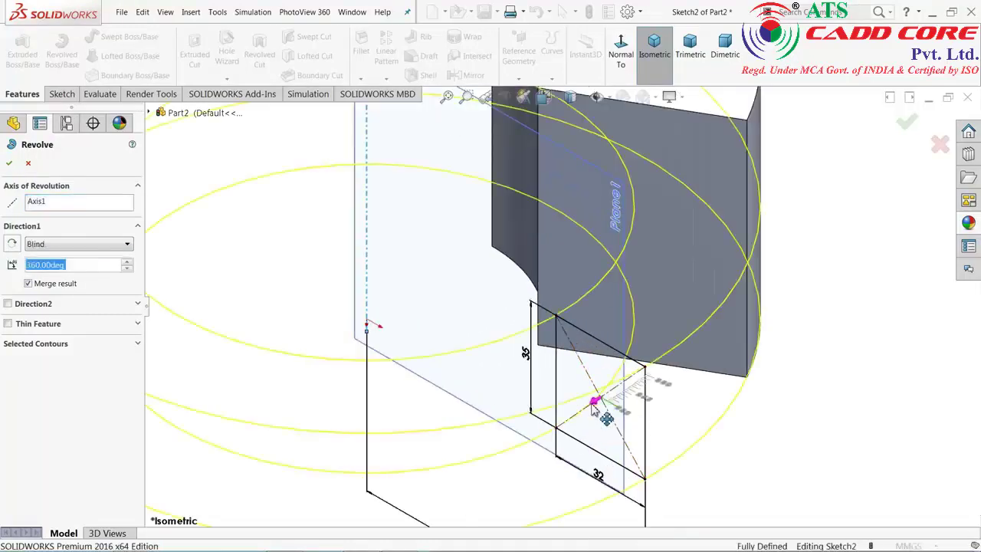
{"action": "left_click", "coordinate": [10, 245]}
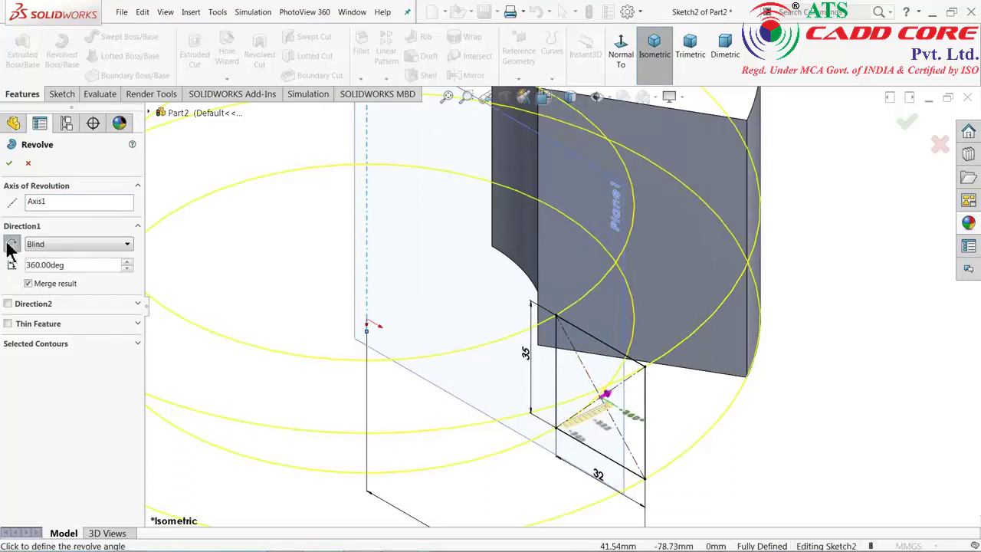
{"action": "left_click", "coordinate": [73, 246]}
{"action": "left_click", "coordinate": [66, 274]}
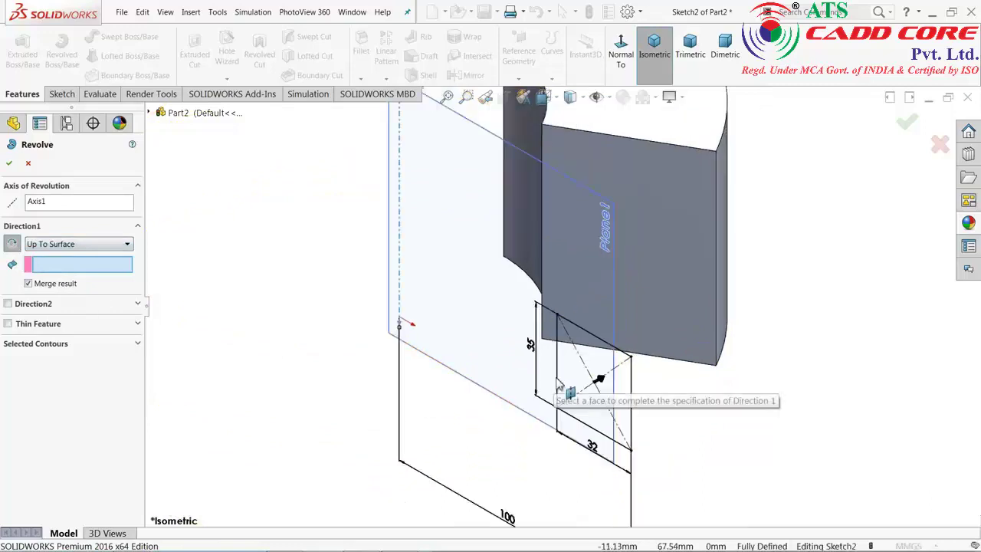
{"action": "left_click", "coordinate": [647, 303]}
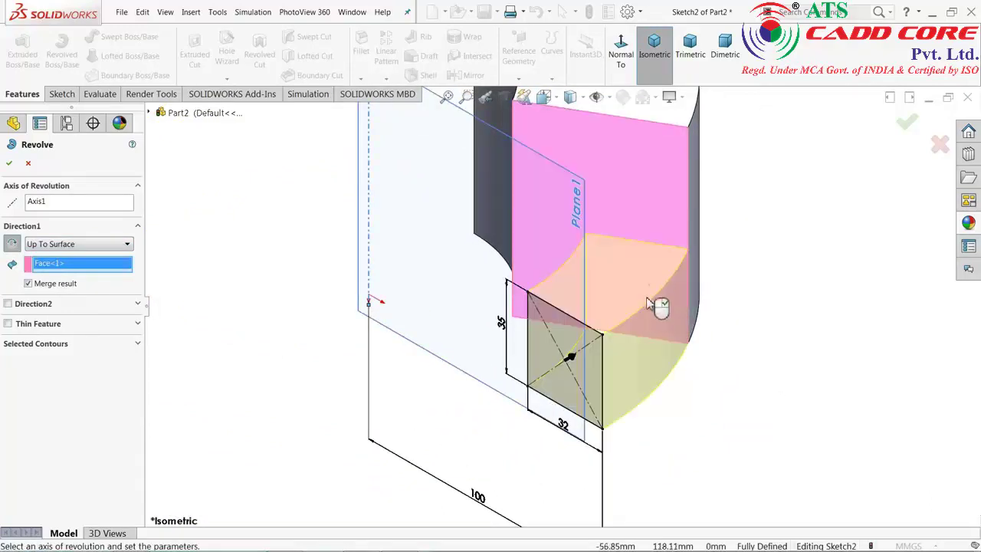
{"action": "scroll", "coordinate": [647, 303], "scroll_direction": "up", "scroll_amount": 2}
{"action": "scroll", "coordinate": [590, 295], "scroll_direction": "down", "scroll_amount": 2}
{"action": "scroll", "coordinate": [547, 427], "scroll_direction": "down", "scroll_amount": 1}
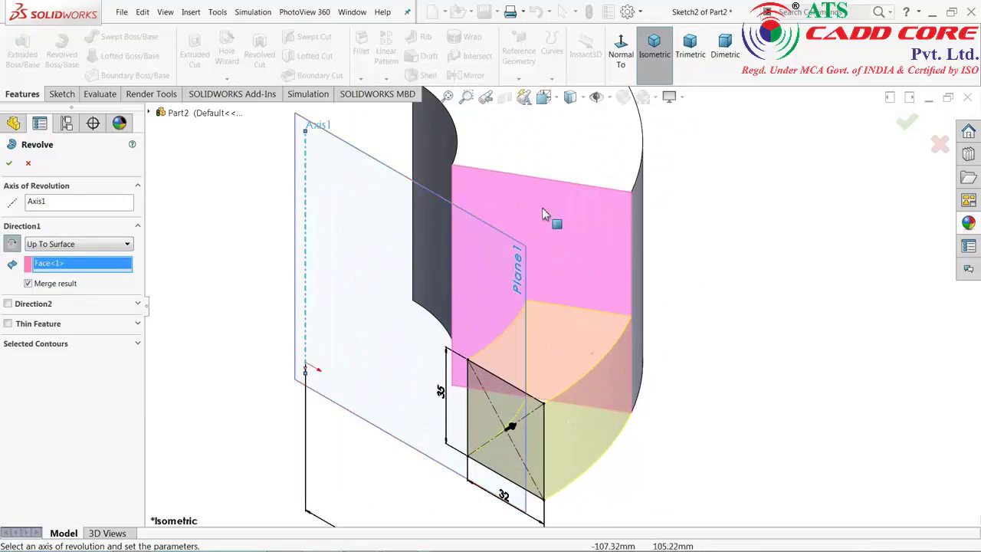
{"action": "left_click", "coordinate": [10, 167]}
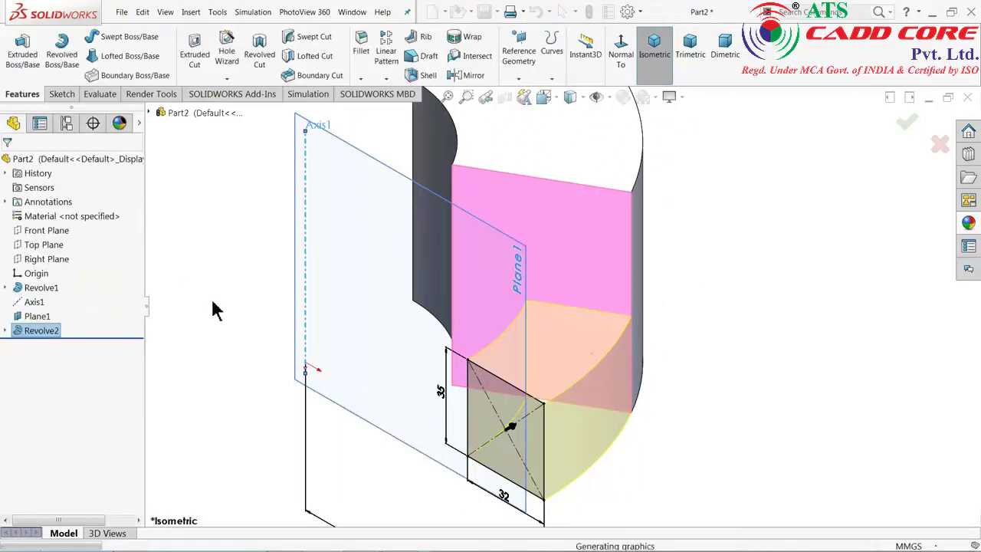
- Hide Plane1 and minimize SOLIDWORKS to show the jaw block reference drawing
{"action": "middle_click_drag", "start_coordinate": [215, 309], "coordinate": [245, 263]}
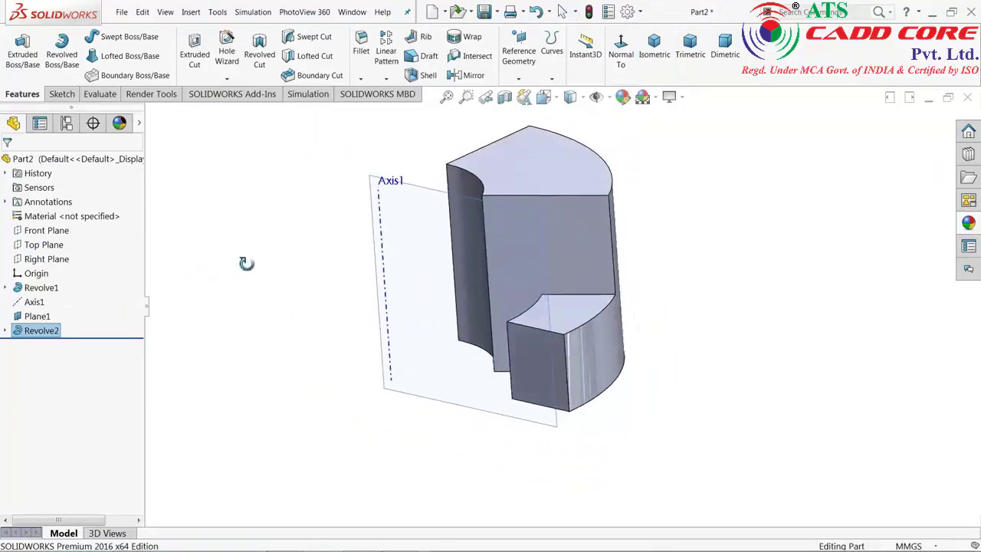
{"action": "left_click", "coordinate": [422, 381]}
{"action": "left_click", "coordinate": [472, 347]}
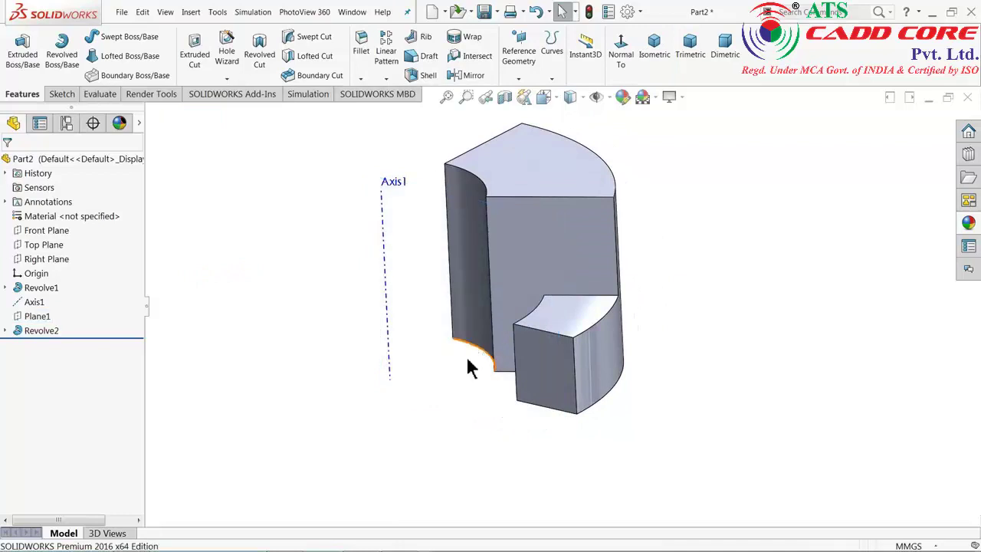
{"action": "scroll", "coordinate": [584, 345], "scroll_direction": "down", "scroll_amount": 3}
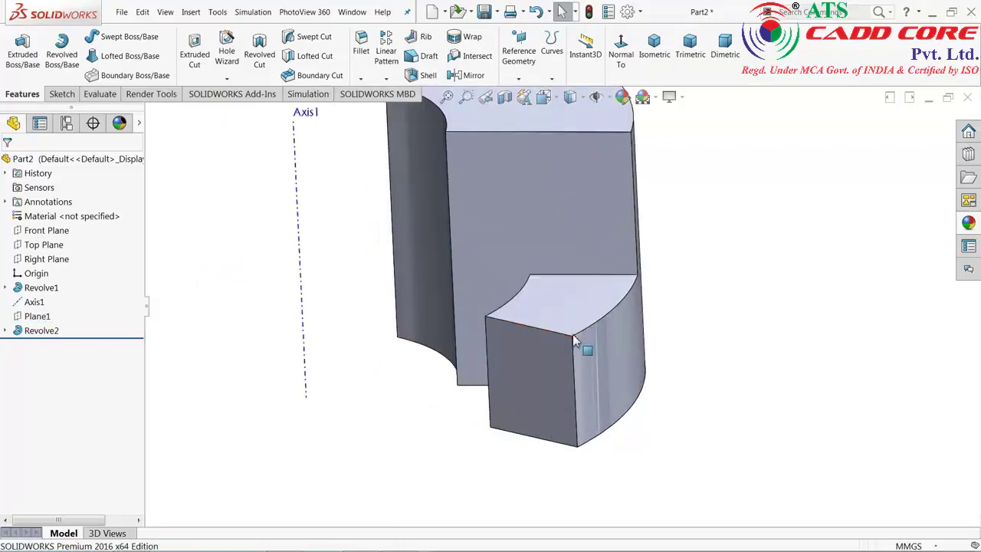
{"action": "left_click", "coordinate": [934, 16]}
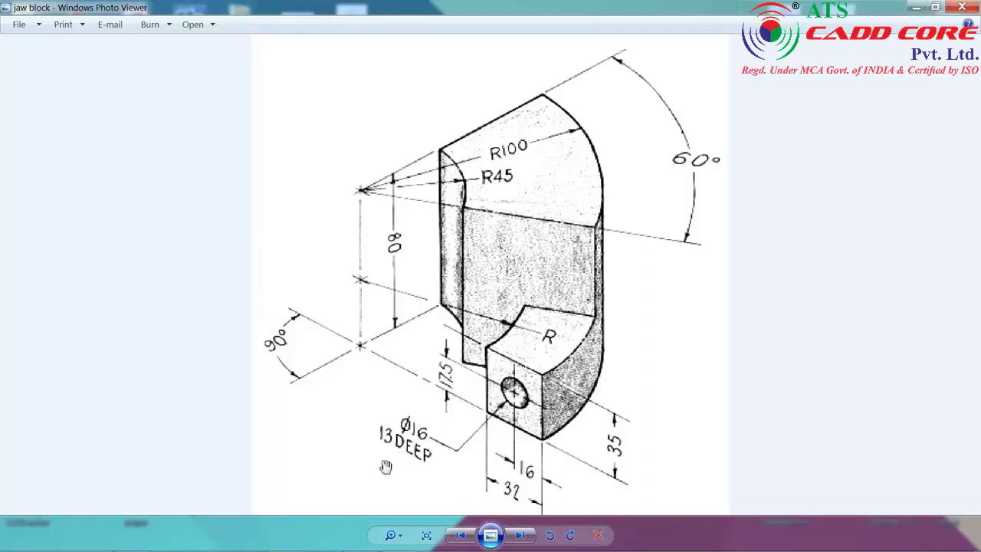
- Orbit the part and select Plane1 as the sketch plane for the hole
{"action": "key", "text": "alt+Tab"}
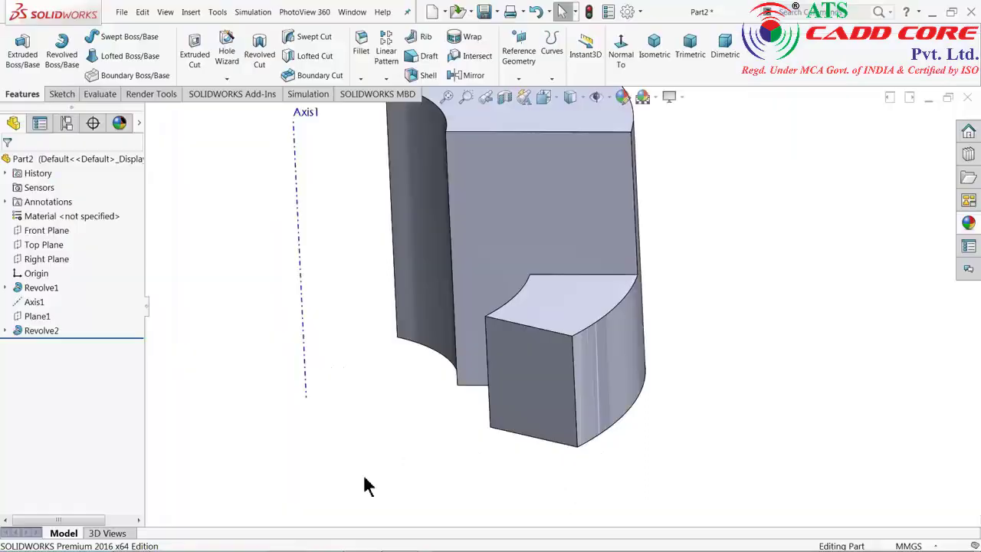
{"action": "middle_click_drag", "start_coordinate": [363, 485], "coordinate": [477, 324]}
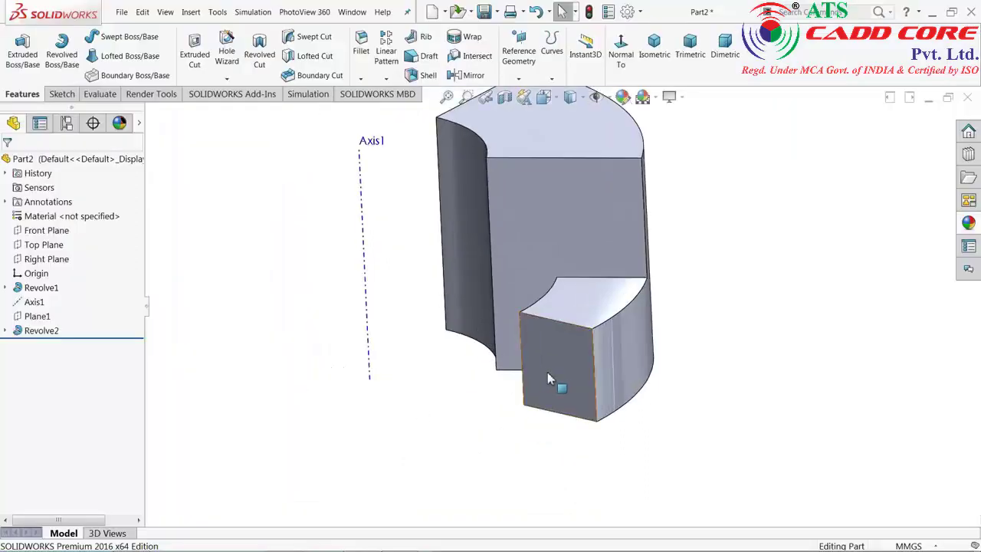
{"action": "middle_click_drag", "start_coordinate": [454, 380], "coordinate": [442, 384]}
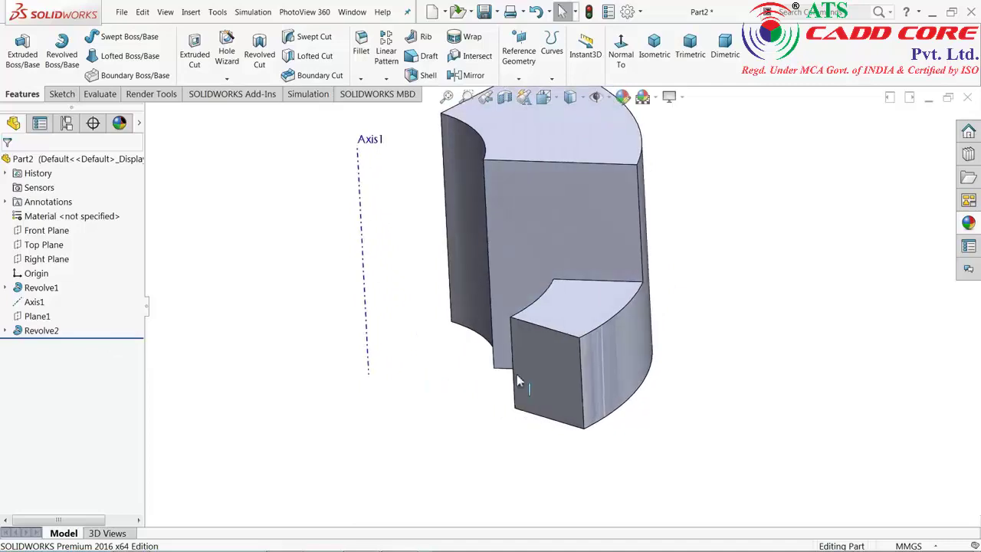
{"action": "left_click", "coordinate": [518, 377]}
{"action": "left_click", "coordinate": [37, 316]}
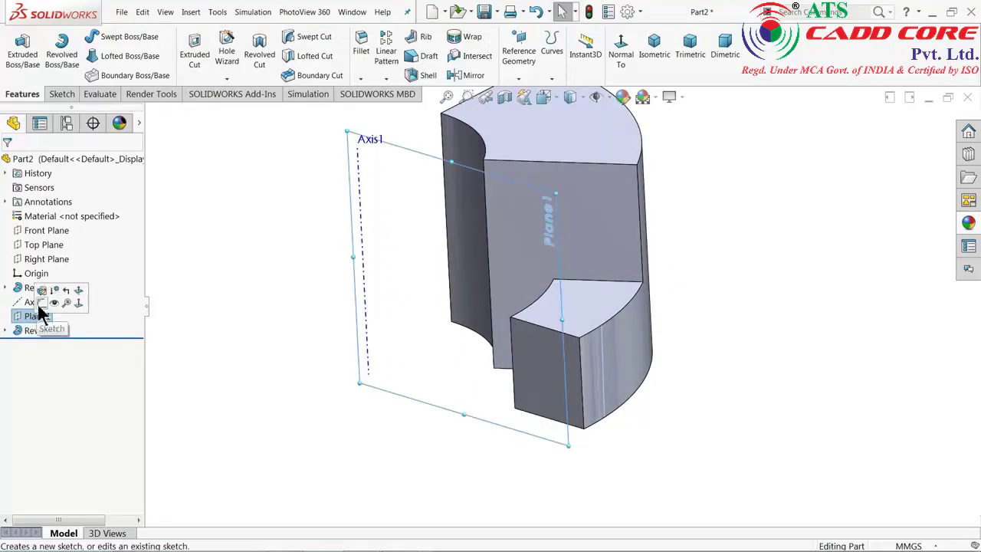
- Sketch on Plane1 a construction centerline from the step face's top-right to bottom-left corner
{"action": "left_click", "coordinate": [42, 303]}
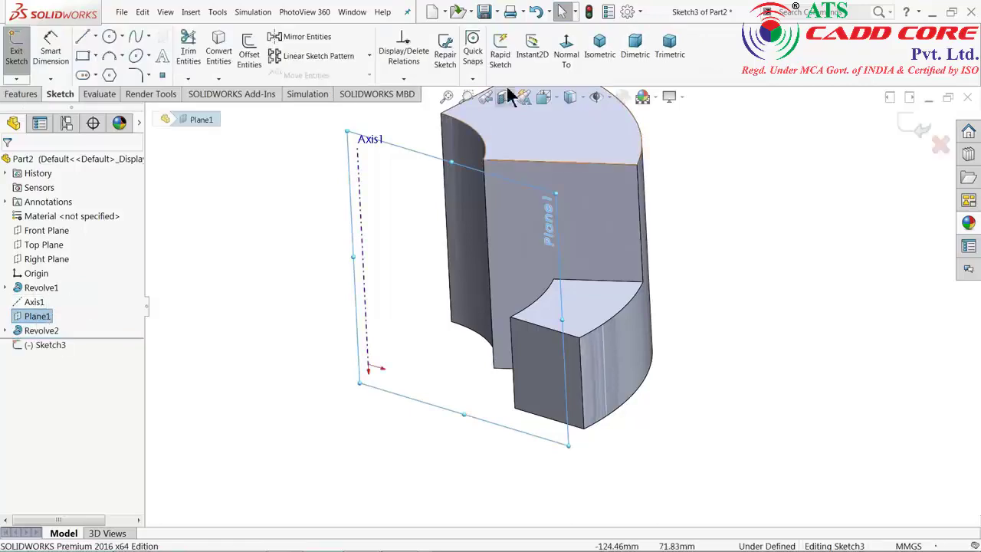
{"action": "left_click", "coordinate": [565, 54]}
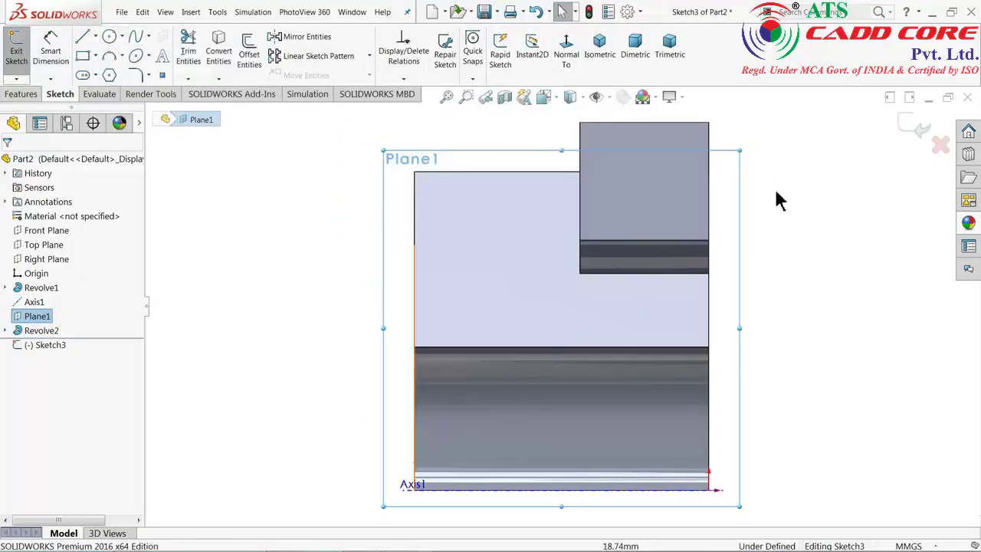
{"action": "left_click", "coordinate": [95, 37]}
{"action": "left_click", "coordinate": [107, 68]}
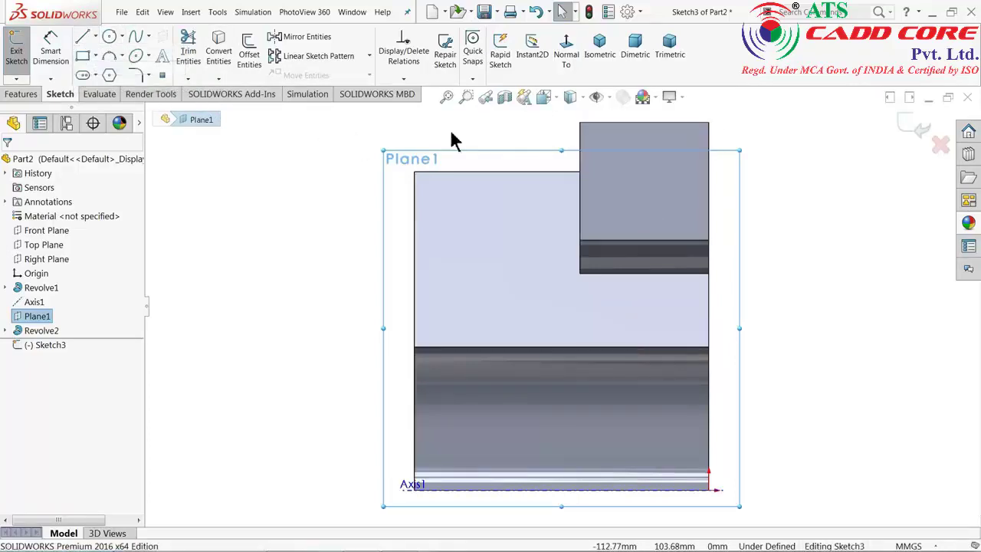
{"action": "left_click", "coordinate": [708, 123]}
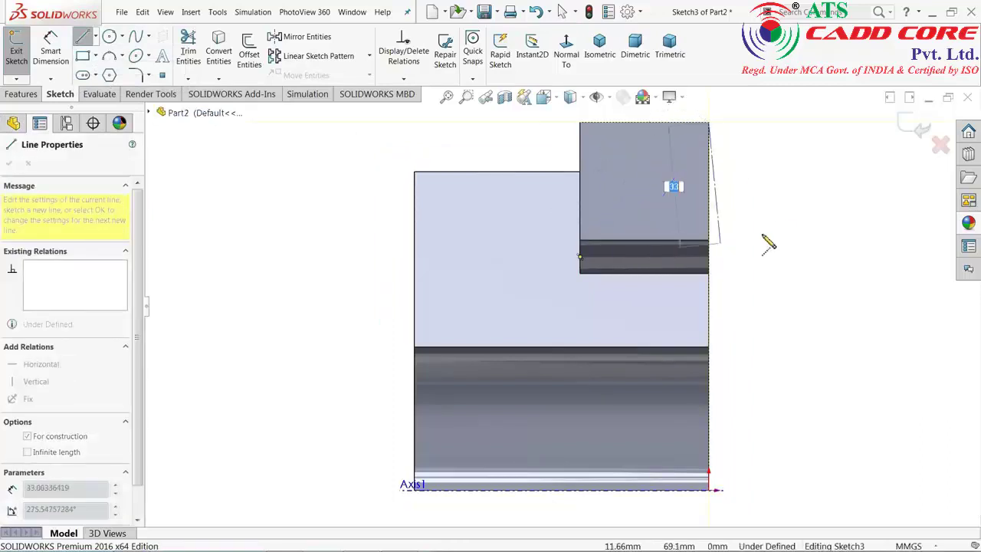
{"action": "middle_click_drag", "start_coordinate": [767, 240], "coordinate": [810, 236]}
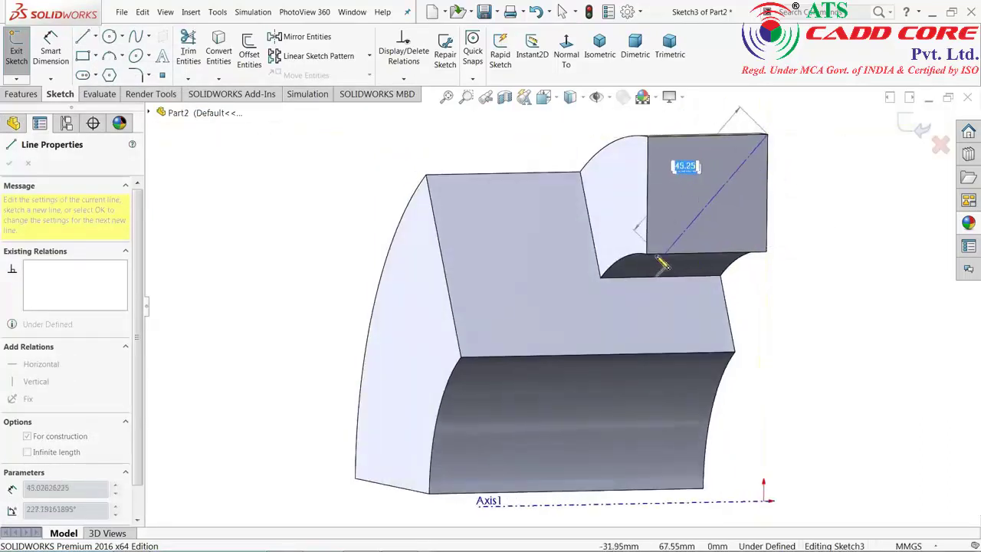
{"action": "left_click", "coordinate": [647, 254]}
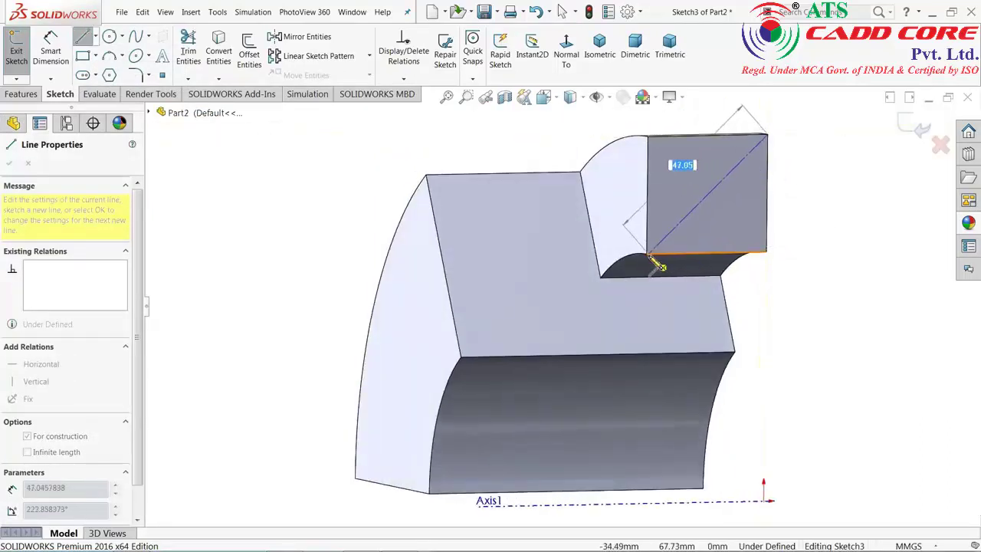
{"action": "right_click", "coordinate": [534, 226]}
{"action": "left_click", "coordinate": [559, 244]}
{"action": "scroll", "coordinate": [735, 190], "scroll_direction": "down", "scroll_amount": 3}
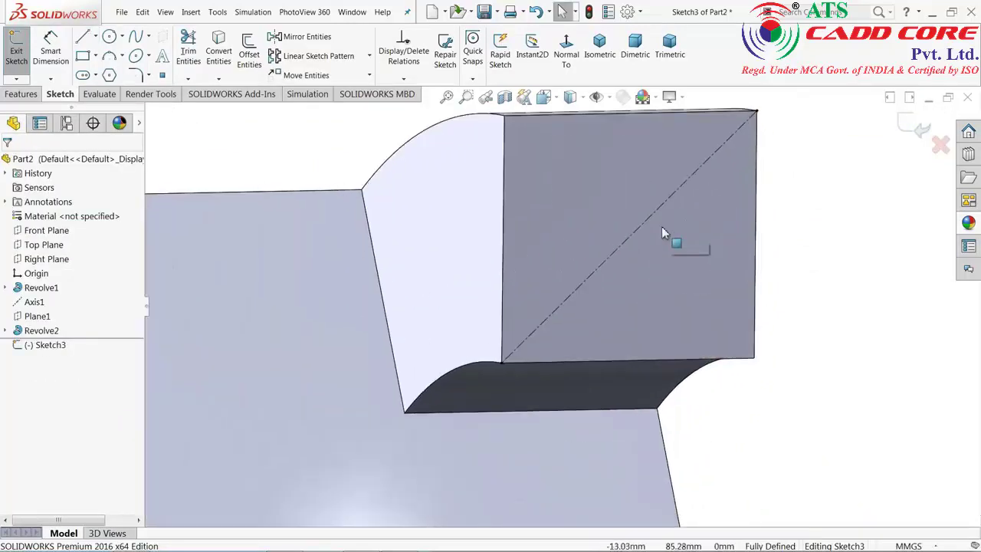
- Draw a Ø16 circle centred on the face diagonal, then return to isometric view
{"action": "left_click", "coordinate": [110, 37]}
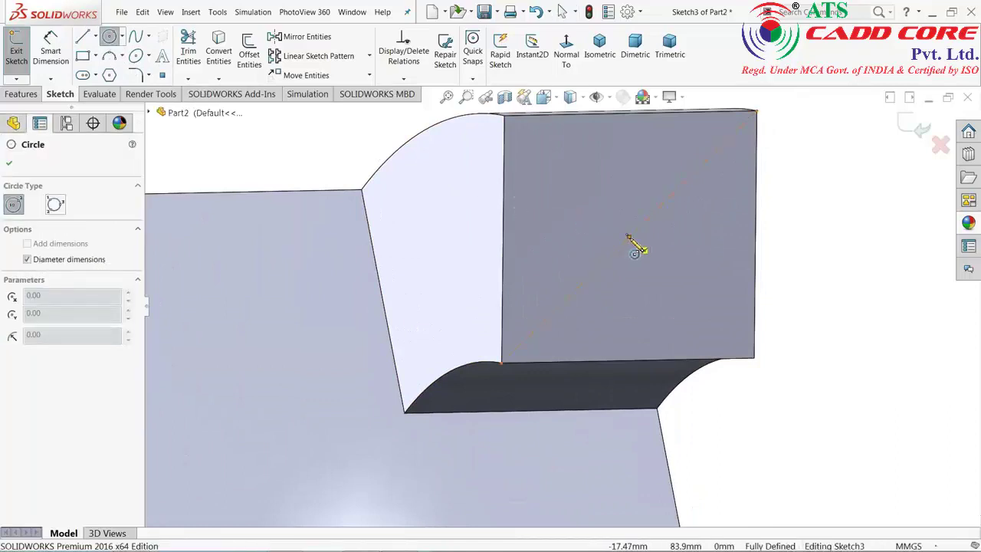
{"action": "left_click", "coordinate": [628, 239]}
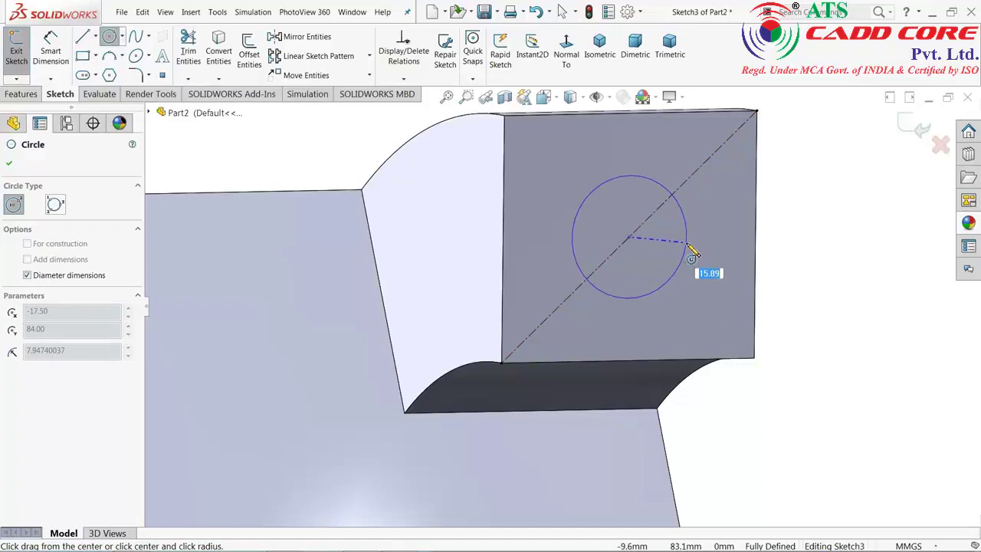
{"action": "type", "text": "16"}
{"action": "key", "text": "Return"}
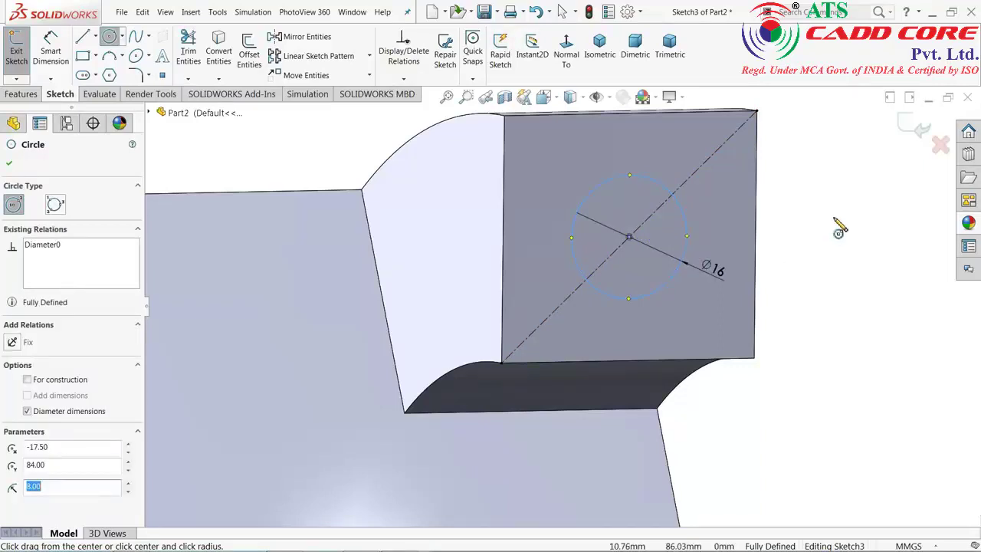
{"action": "right_click", "coordinate": [838, 224]}
{"action": "left_click", "coordinate": [870, 226]}
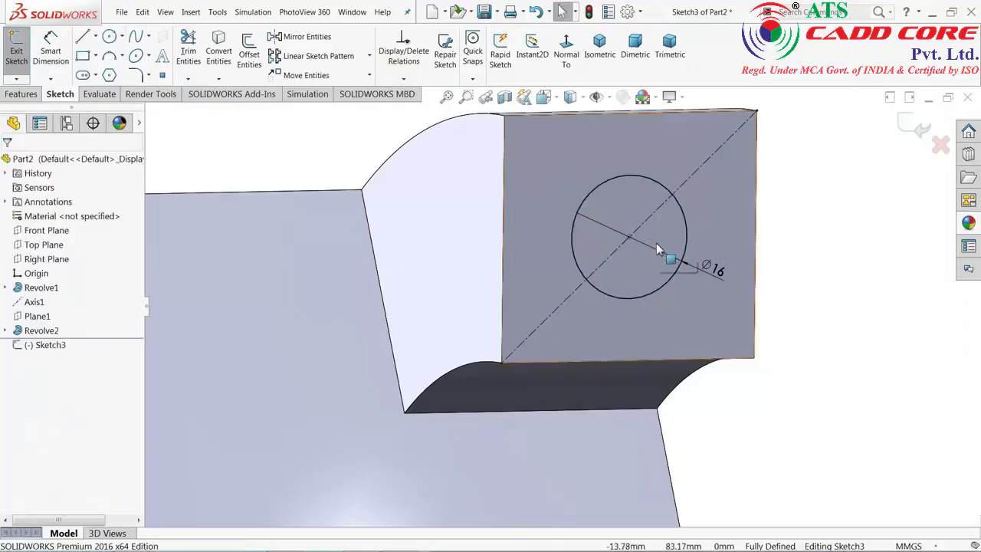
{"action": "left_click", "coordinate": [599, 53]}
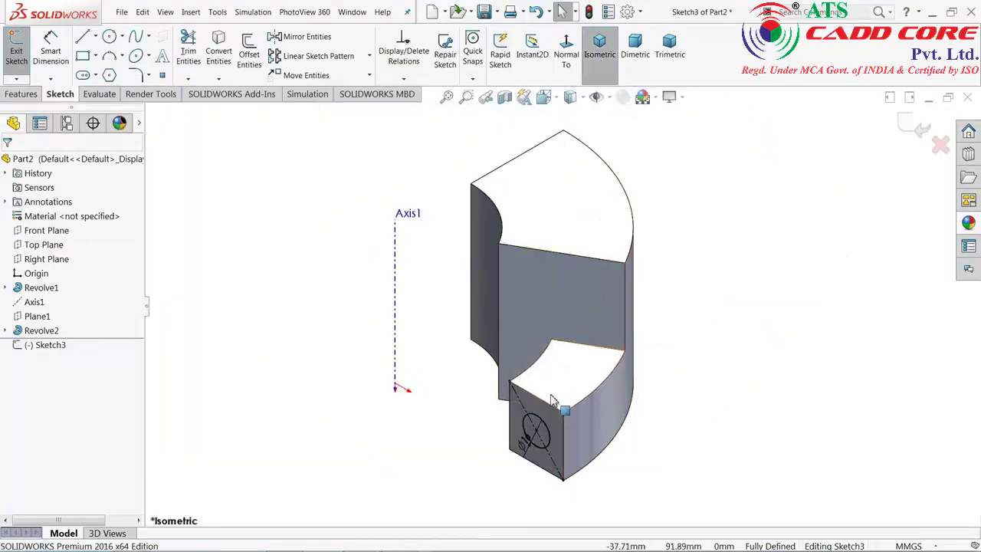
{"action": "scroll", "coordinate": [544, 445], "scroll_direction": "down", "scroll_amount": 3}
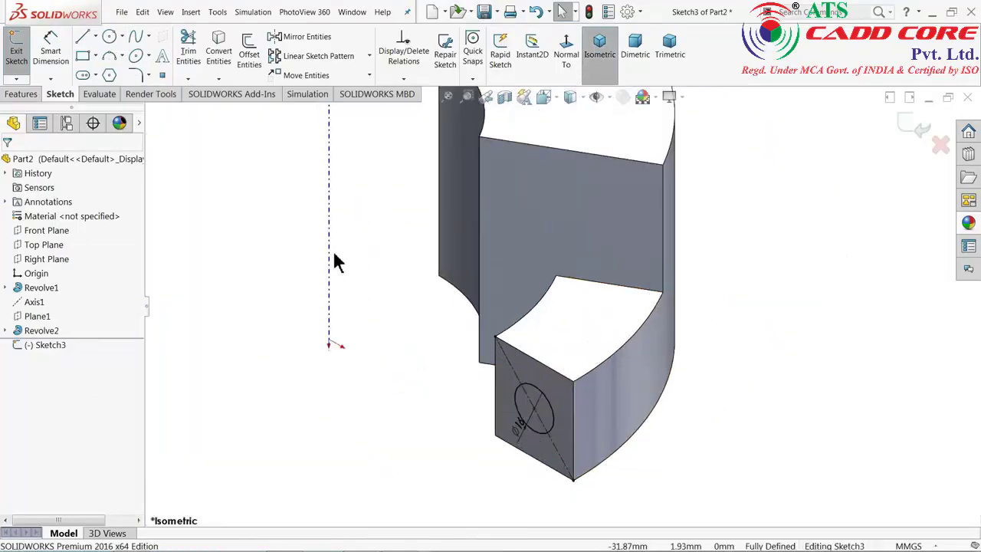
{"action": "left_click", "coordinate": [17, 95]}
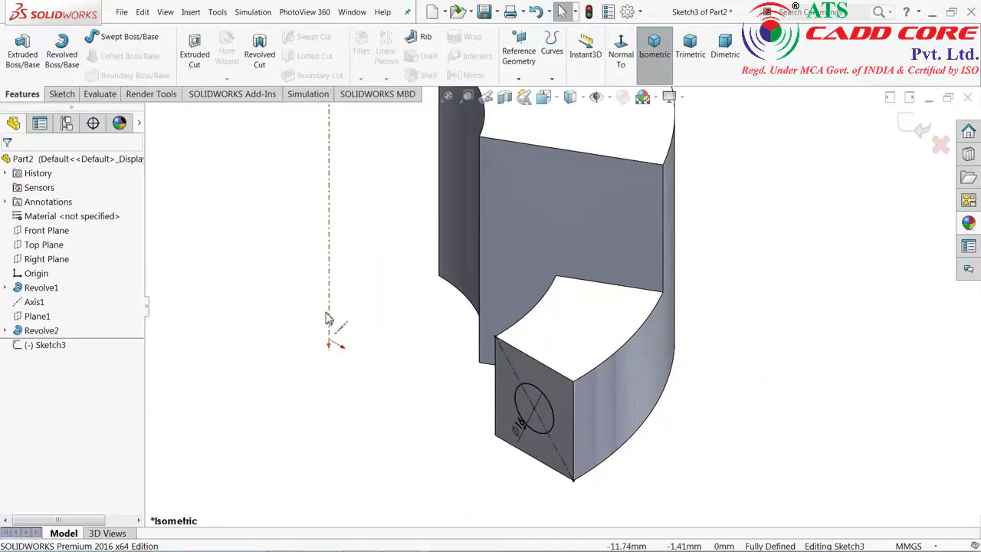
- Revolve-cut the circle 13° about Axis1, reversed so it cuts into the lower step
{"action": "left_click", "coordinate": [260, 65]}
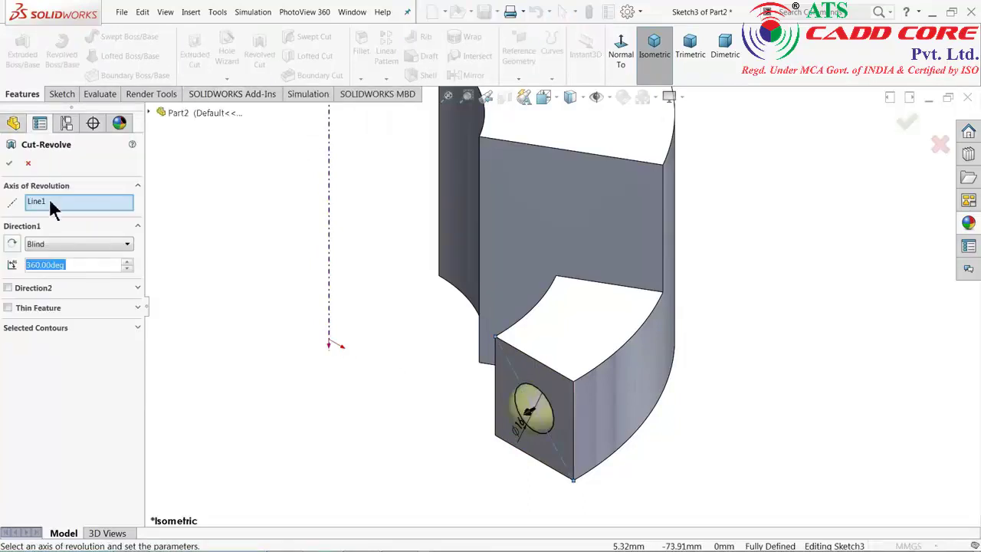
{"action": "right_click", "coordinate": [49, 205]}
{"action": "left_click", "coordinate": [76, 216]}
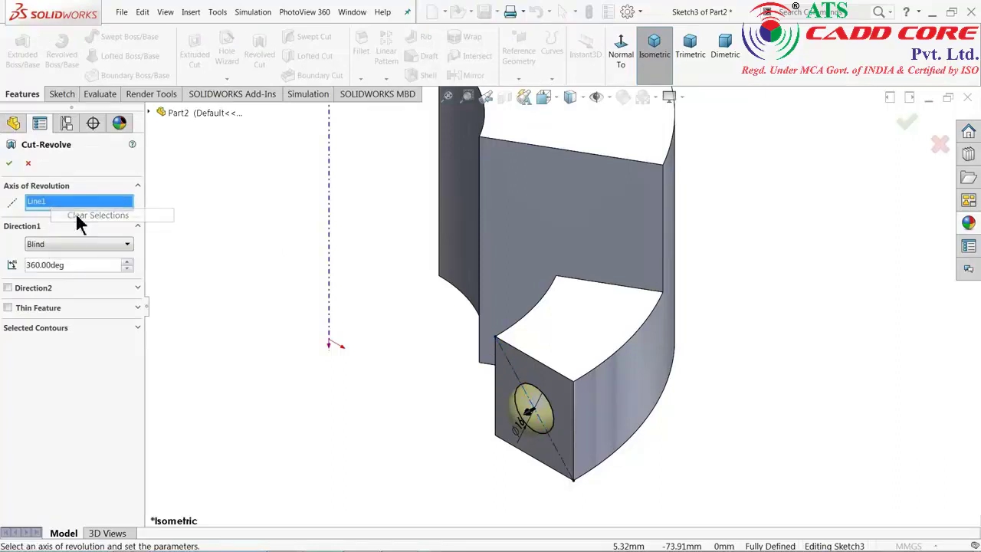
{"action": "left_click", "coordinate": [330, 258]}
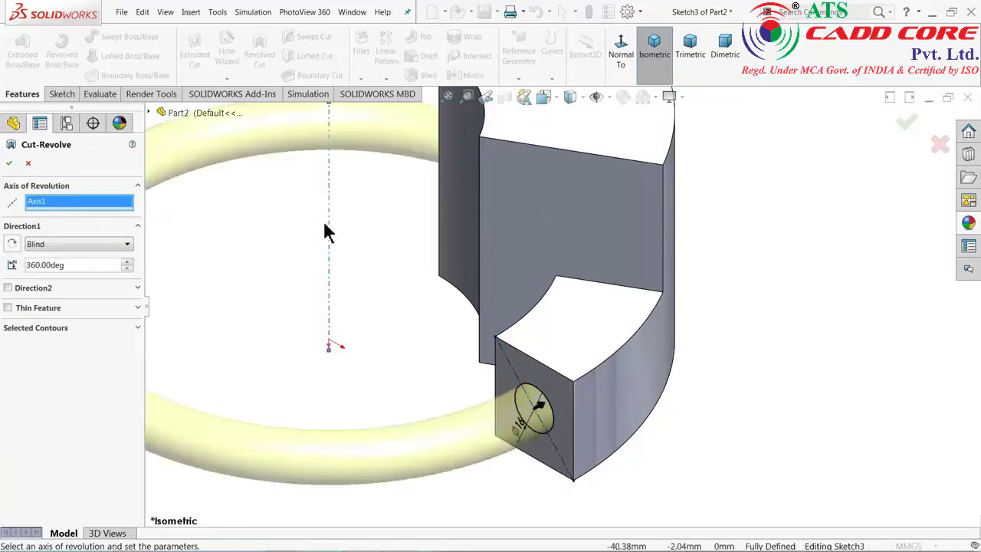
{"action": "scroll", "coordinate": [538, 429], "scroll_direction": "up", "scroll_amount": 3}
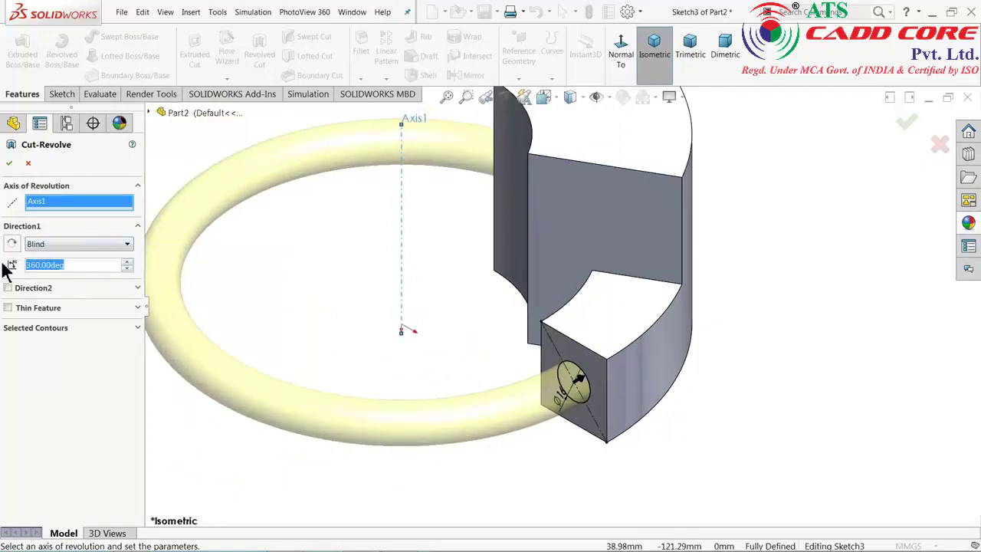
{"action": "type", "text": "13"}
{"action": "key", "text": "Return"}
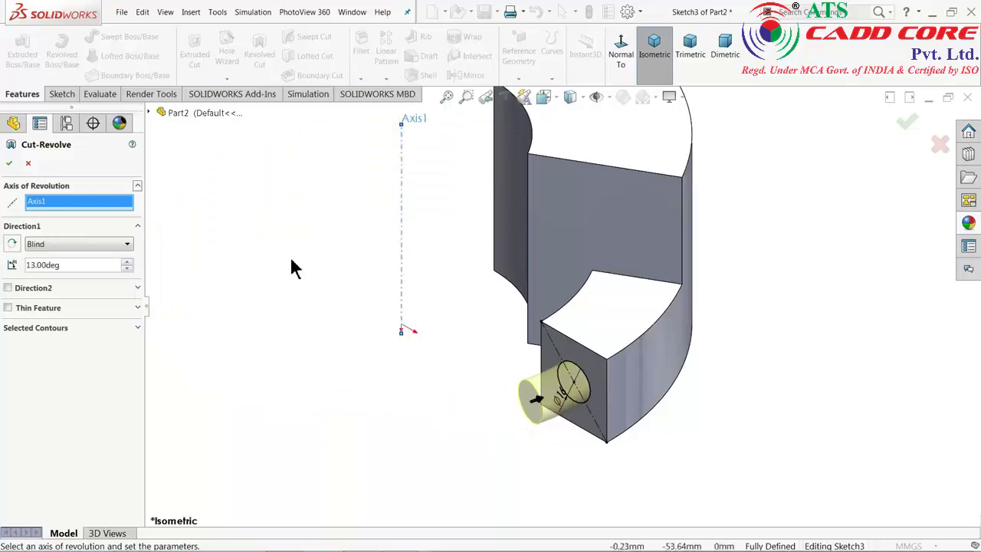
{"action": "scroll", "coordinate": [543, 375], "scroll_direction": "down", "scroll_amount": 3}
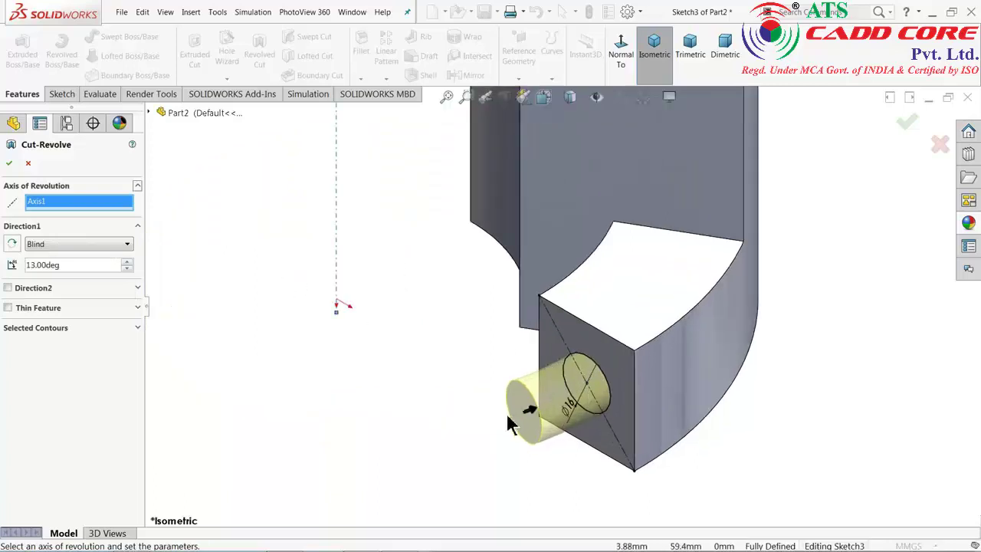
{"action": "left_click", "coordinate": [12, 245]}
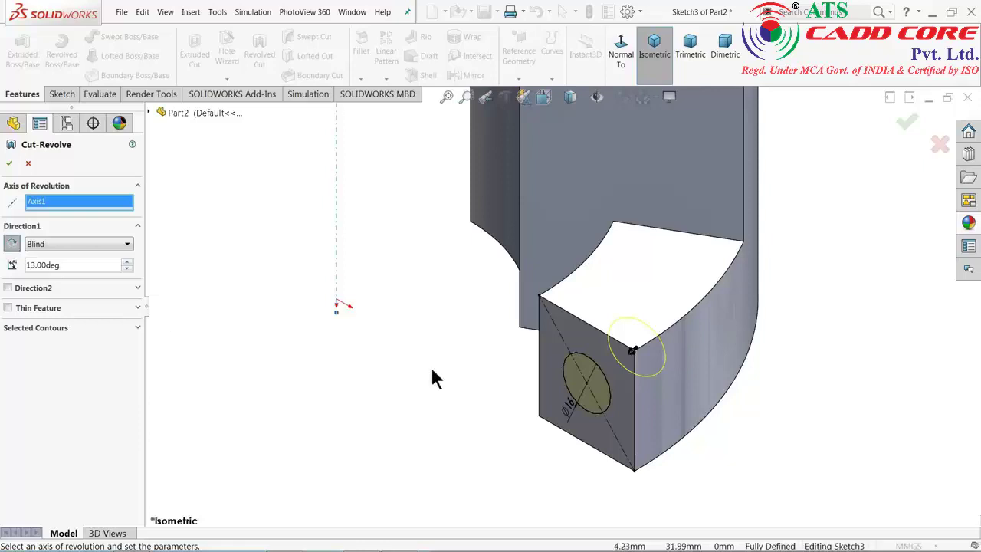
{"action": "mouse_move", "coordinate": [431, 376]}
{"action": "middle_mouse_down"}
{"action": "mouse_move", "coordinate": [455, 351]}
{"action": "mouse_move", "coordinate": [434, 373]}
{"action": "middle_mouse_up"}
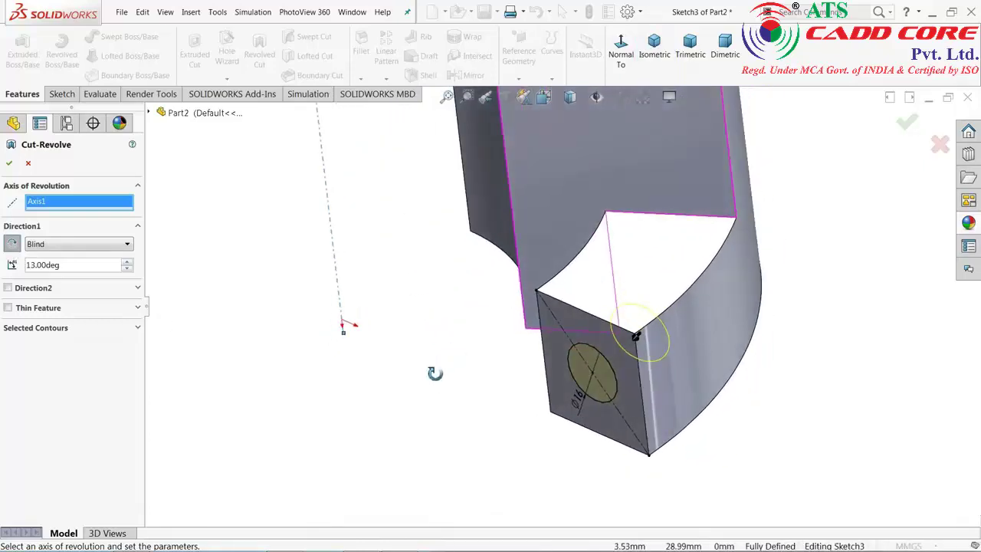
{"action": "left_click", "coordinate": [9, 163]}
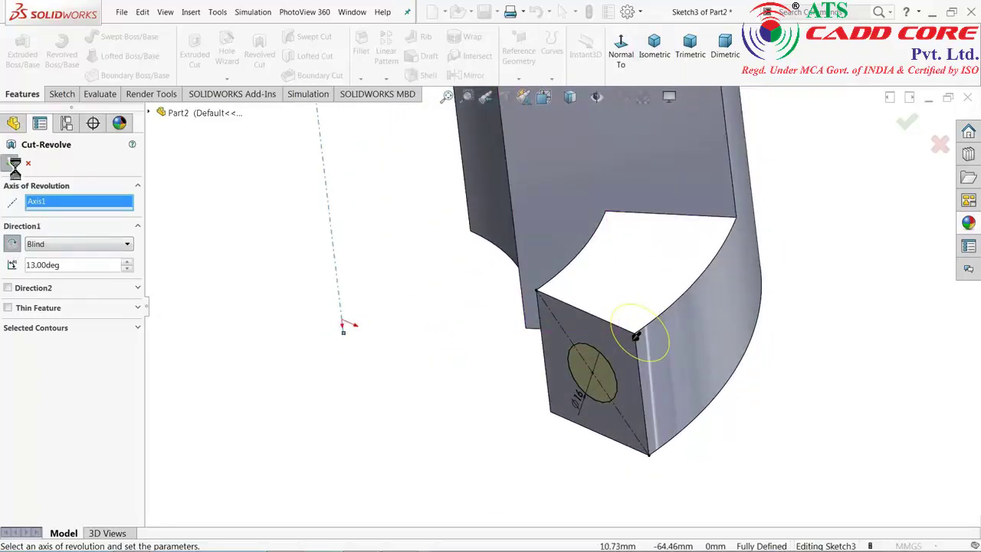
- Fit the isometric view and hide Axis1
{"action": "key", "text": "ctrl+7"}
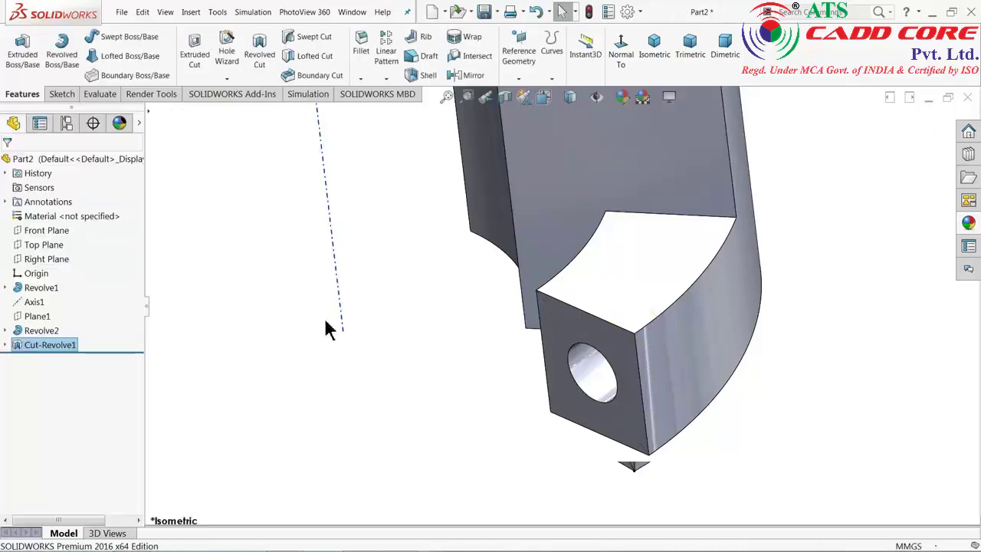
{"action": "key", "text": "f"}
{"action": "scroll", "coordinate": [575, 222], "scroll_direction": "down", "scroll_amount": 3}
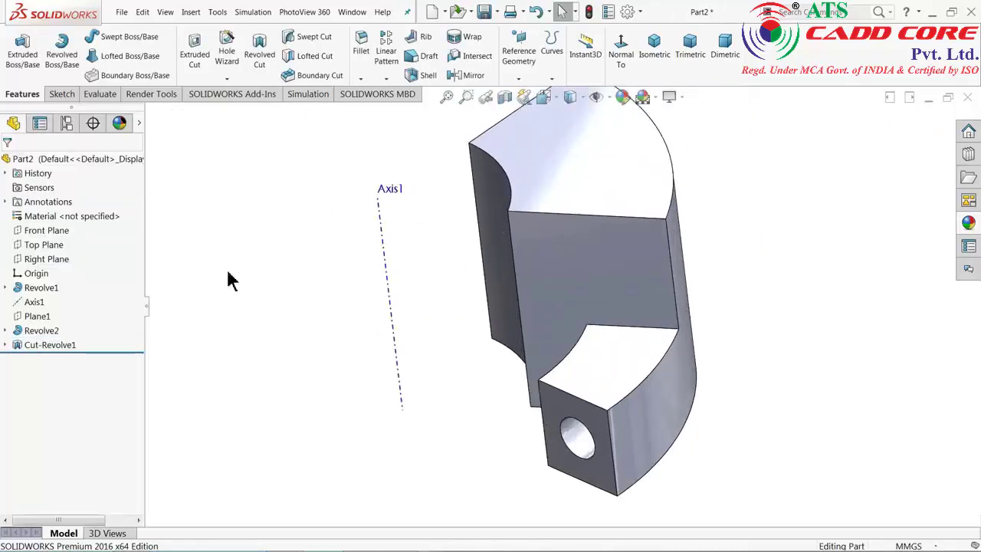
{"action": "left_click", "coordinate": [29, 303]}
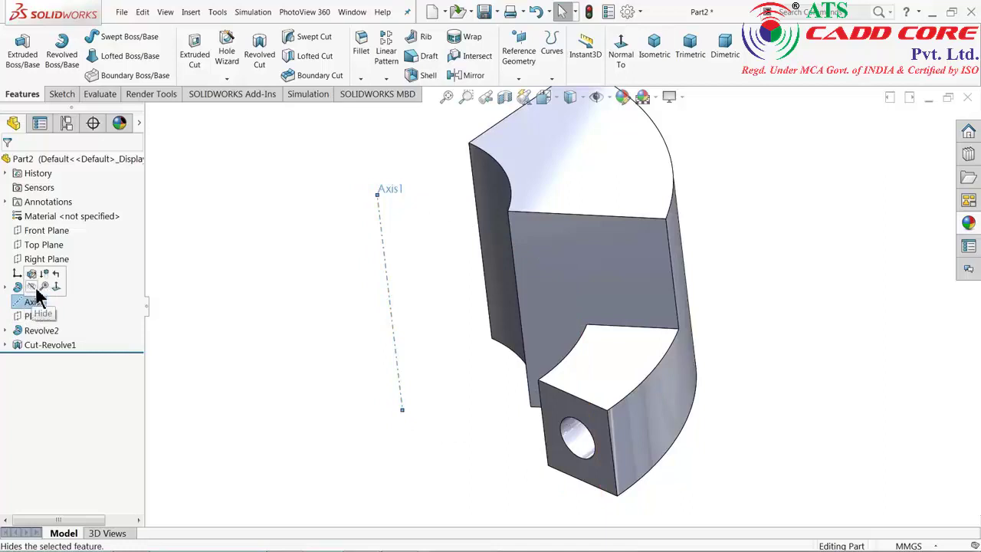
{"action": "left_click", "coordinate": [35, 294]}
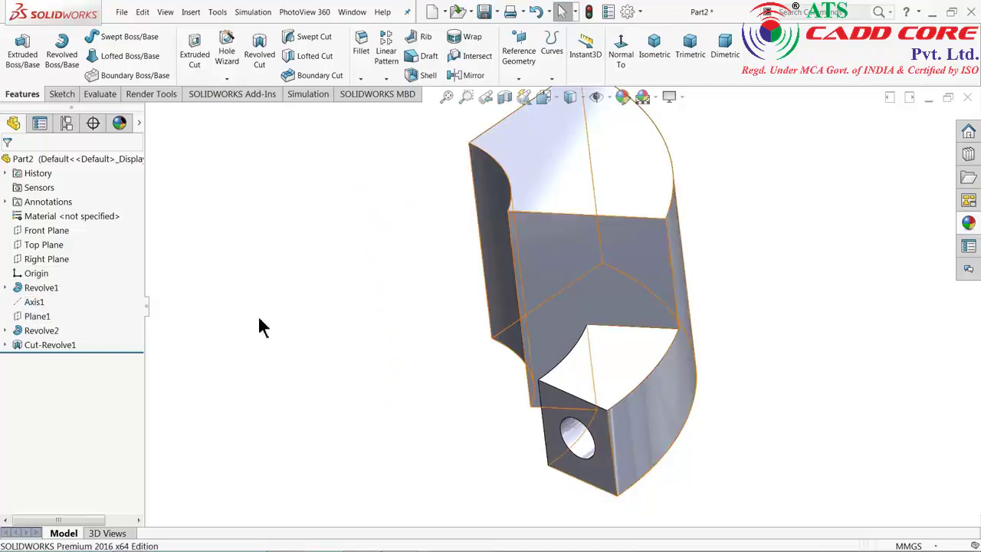
- Orbit the isometric part to inspect the finished hole through the step
{"action": "left_click", "coordinate": [662, 58]}
{"action": "left_click", "coordinate": [662, 58]}
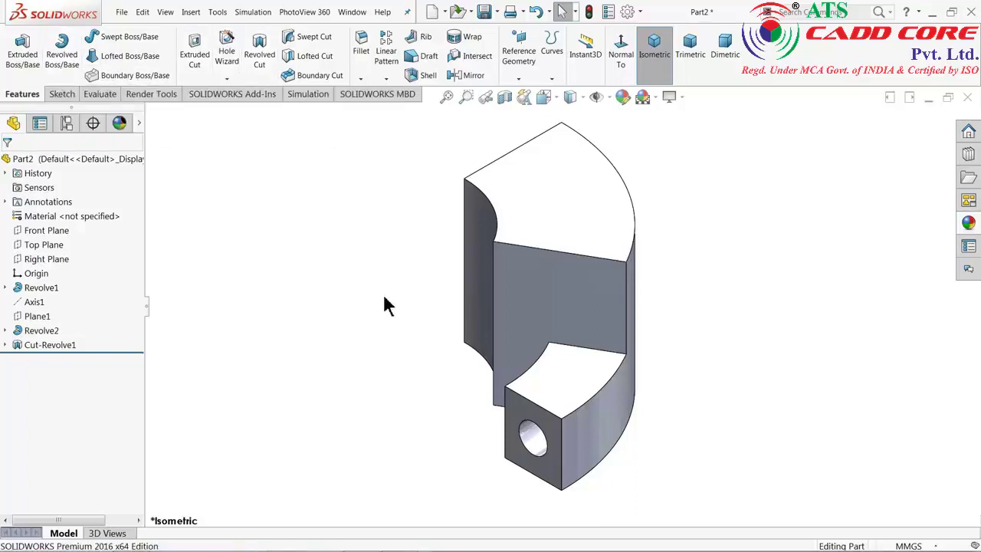
{"action": "mouse_move", "coordinate": [384, 297]}
{"action": "middle_mouse_down"}
{"action": "mouse_move", "coordinate": [476, 138]}
{"action": "mouse_move", "coordinate": [278, 198]}
{"action": "mouse_move", "coordinate": [370, 267]}
{"action": "mouse_move", "coordinate": [440, 245]}
{"action": "middle_mouse_up"}
{"action": "mouse_move", "coordinate": [414, 274]}
{"action": "middle_mouse_down"}
{"action": "mouse_move", "coordinate": [420, 237]}
{"action": "mouse_move", "coordinate": [392, 273]}
{"action": "mouse_move", "coordinate": [618, 238]}
{"action": "middle_mouse_up"}
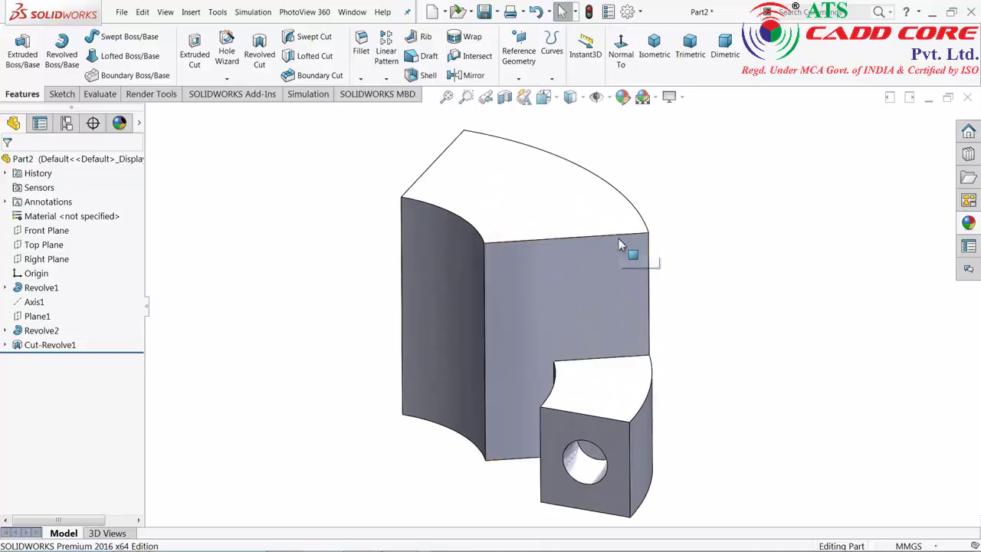
- Apply a green appearance colour to the whole part
{"action": "left_click", "coordinate": [621, 95]}
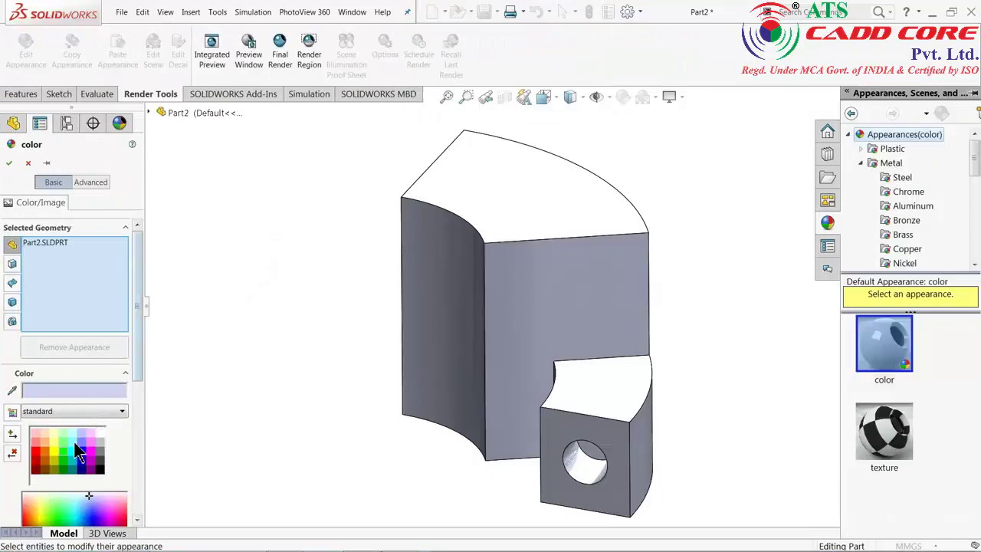
{"action": "left_click", "coordinate": [63, 444]}
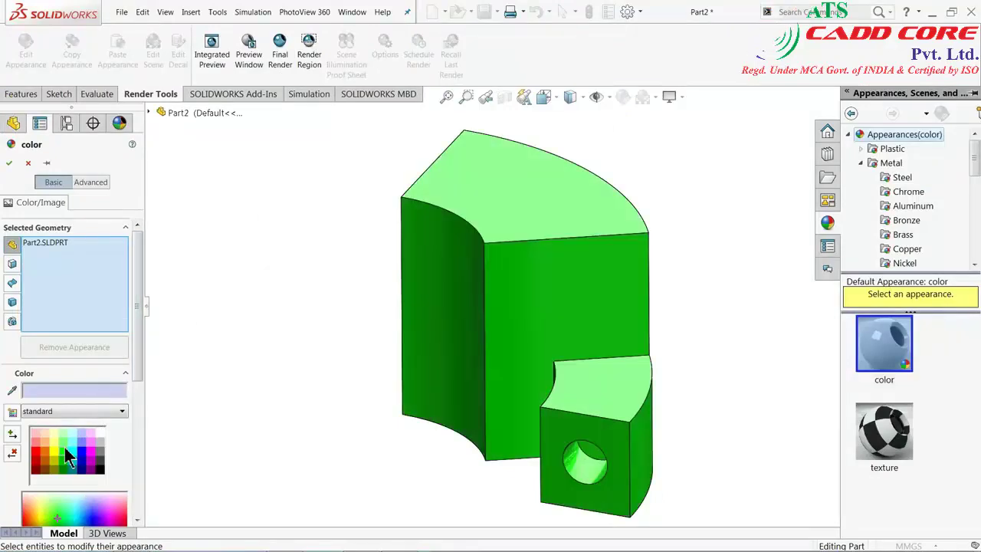
{"action": "left_click", "coordinate": [10, 163]}
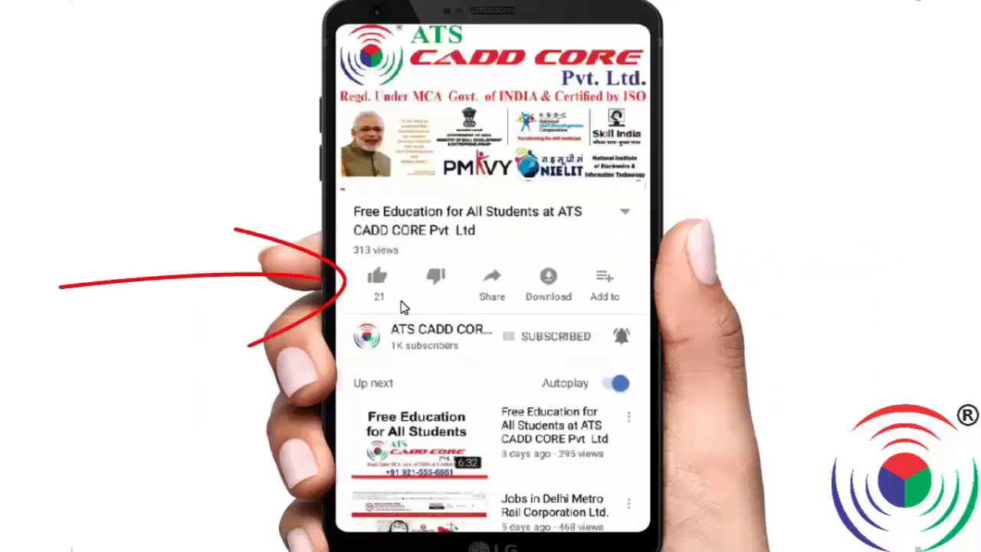
{"action": "left_click", "coordinate": [493, 295]}
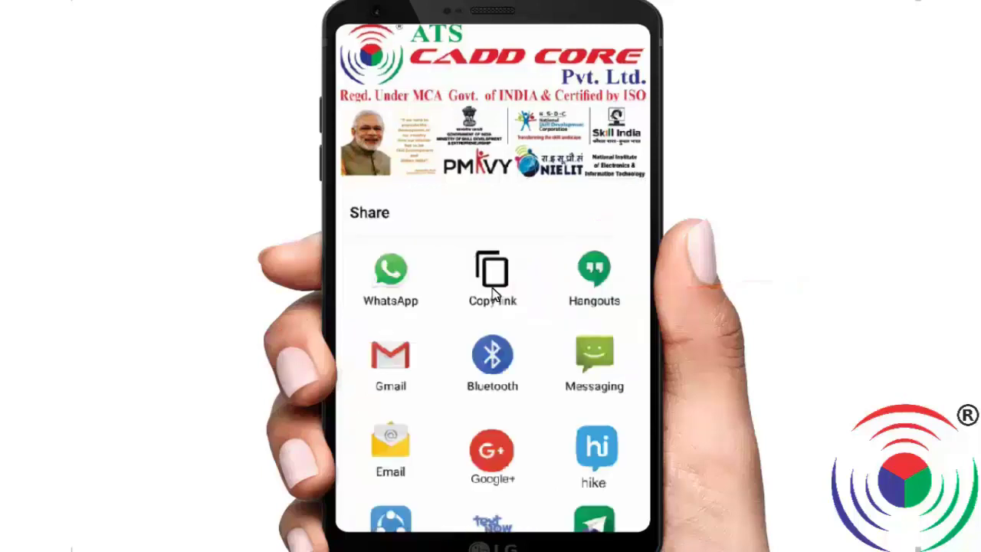